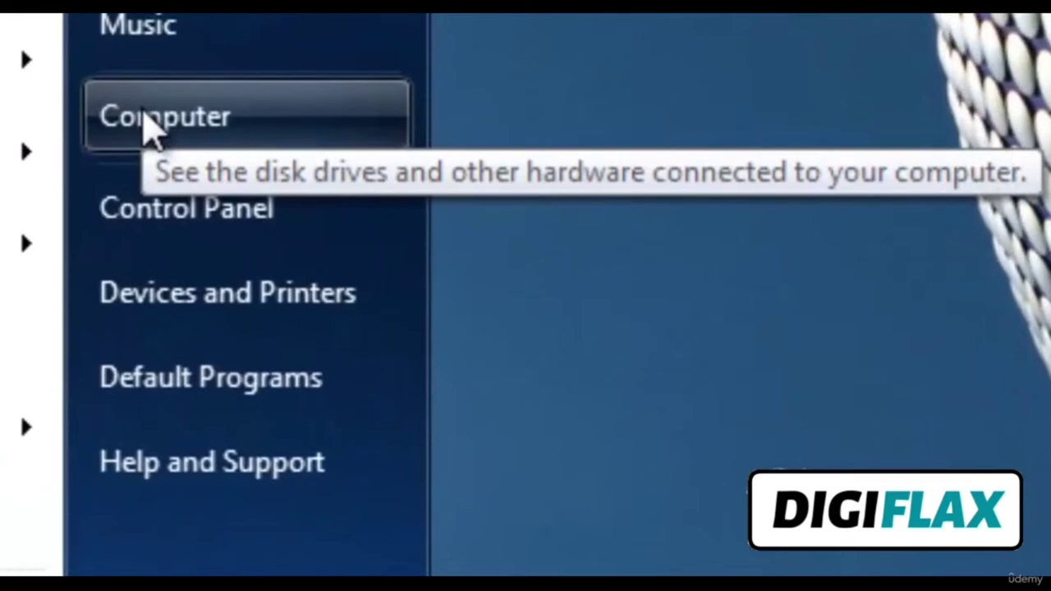
Open the Environment Variables dialog from the computer's advanced system settings
right_click(145, 123)
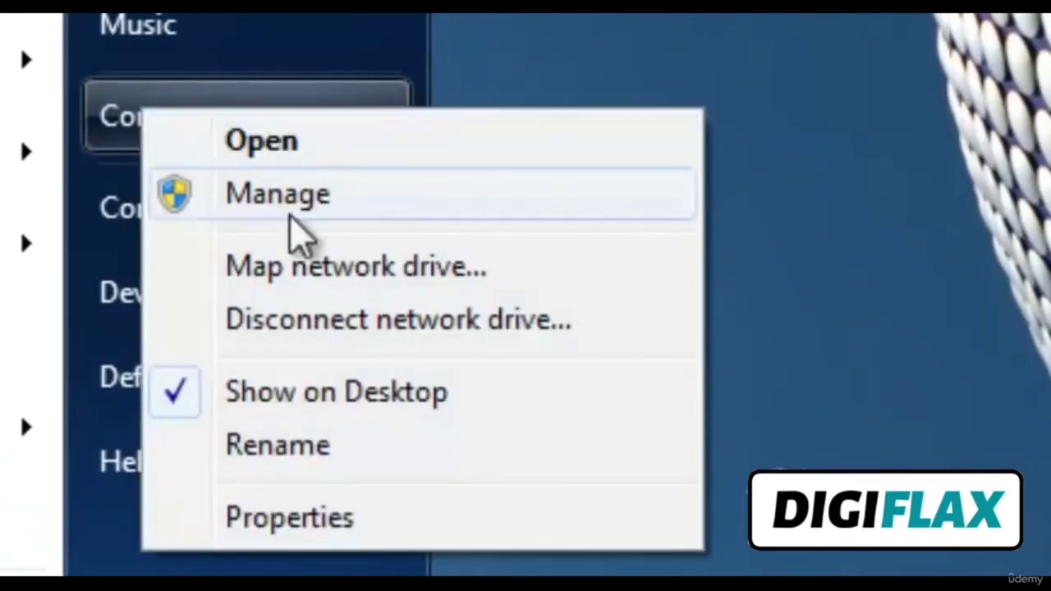
click(303, 527)
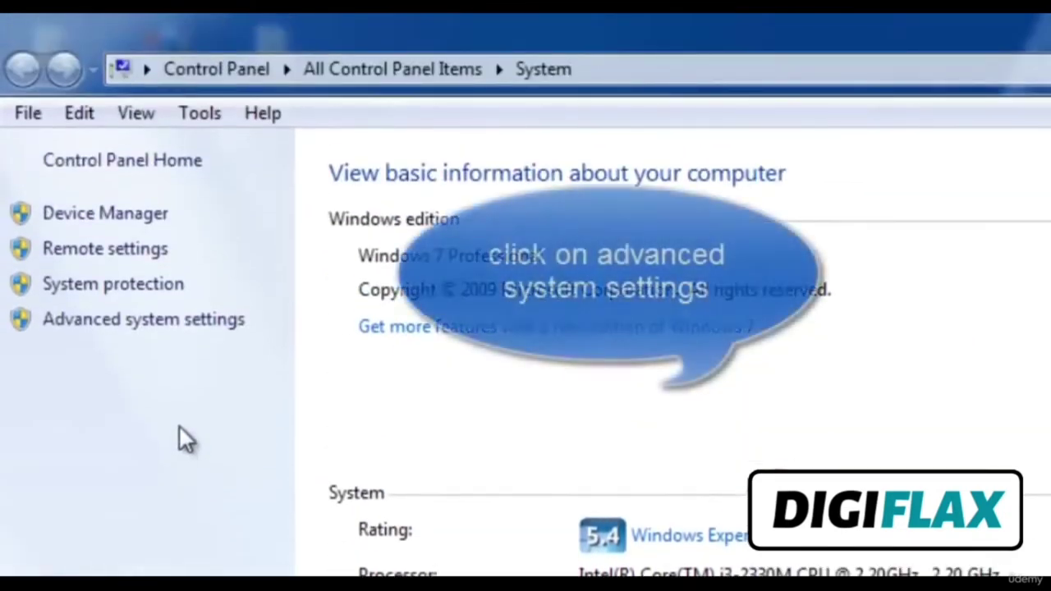
click(165, 326)
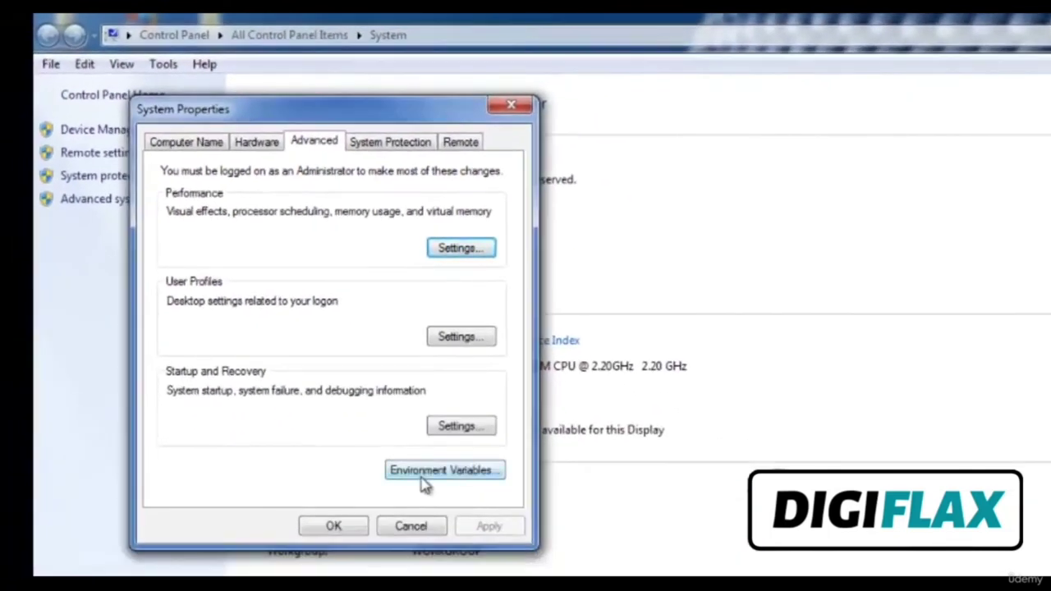
click(423, 478)
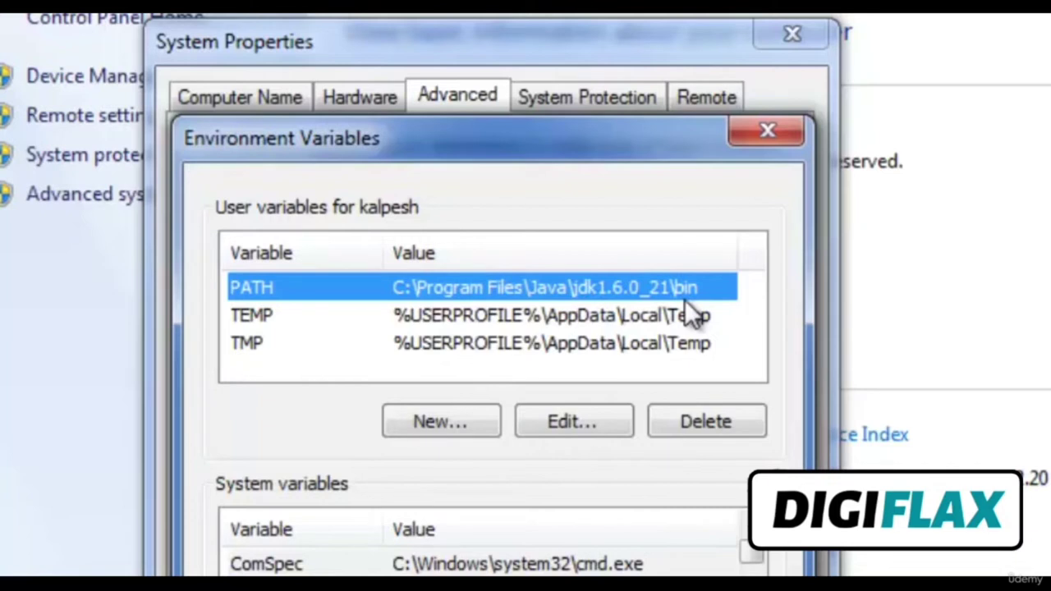
Delete the existing PATH user variable and start a new user variable named PATH
click(703, 419)
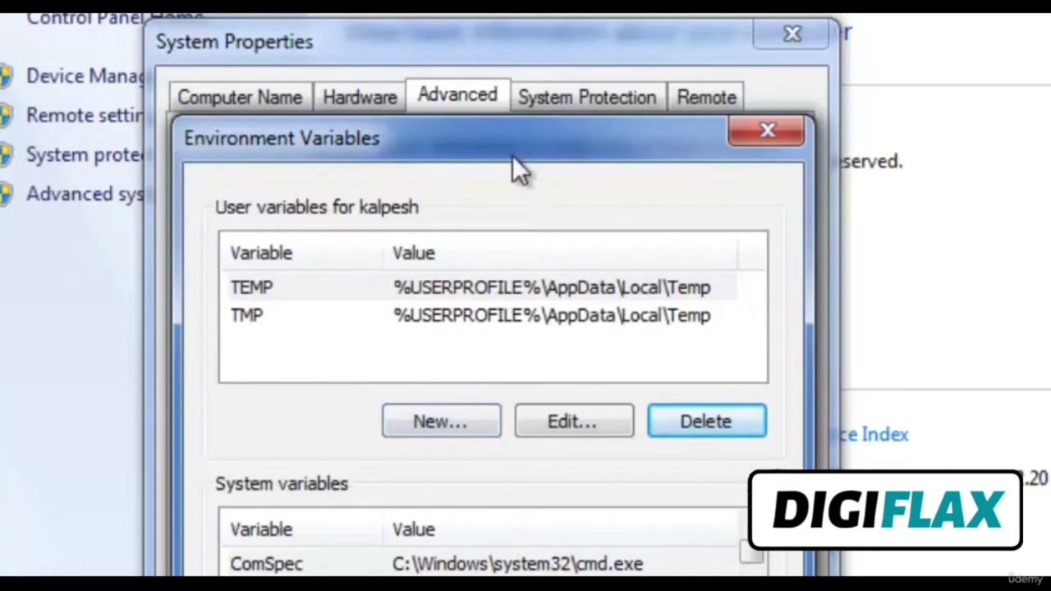
drag(517, 150, 509, 185)
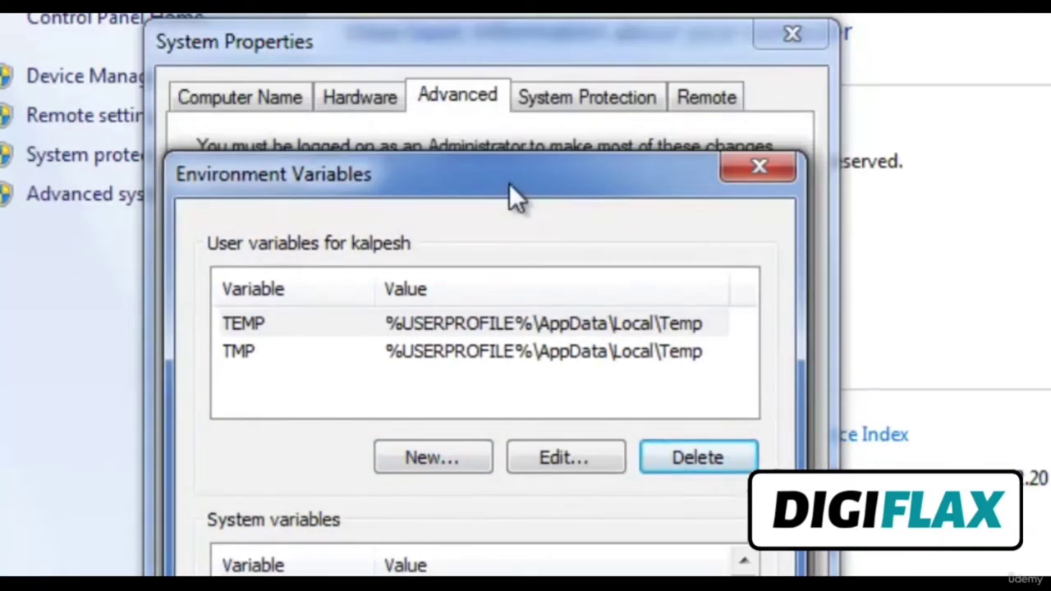
click(444, 446)
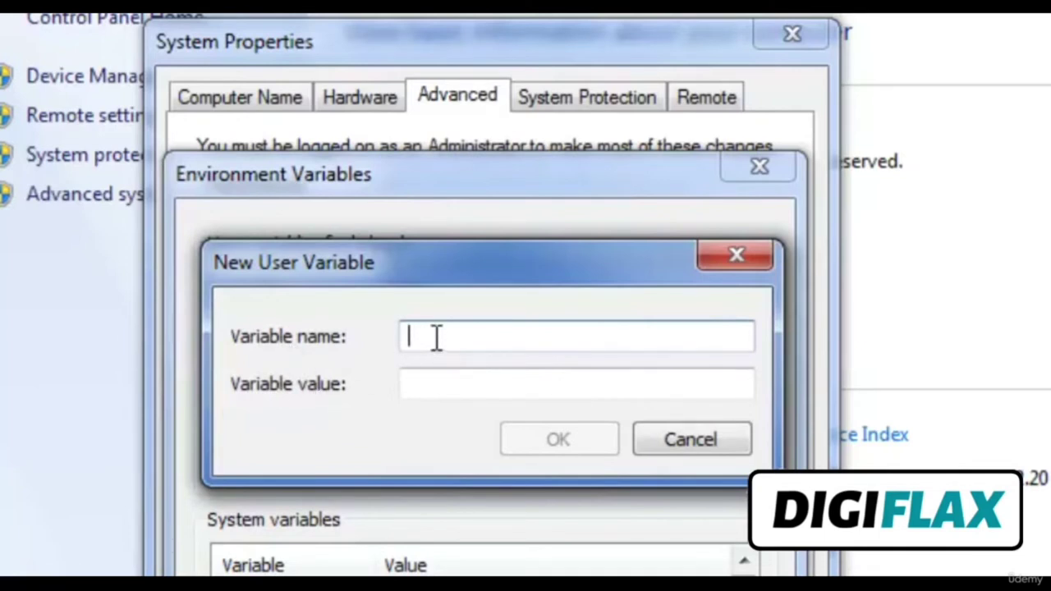
text(PATH)
click(418, 383)
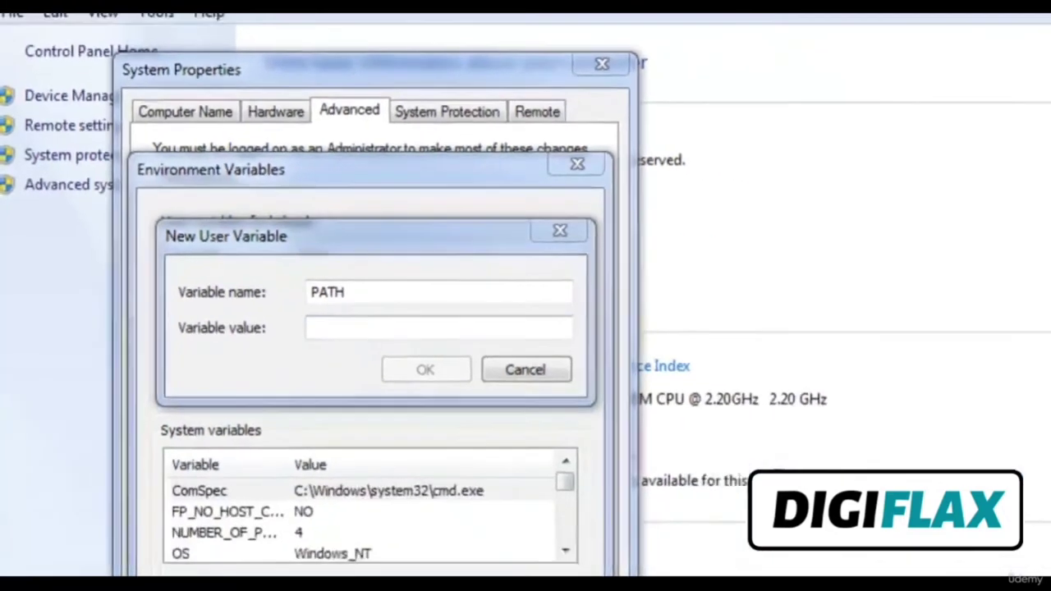
Open the Program Files folder on the OS (C:) drive in a file explorer window
mouse_move(227, 590)
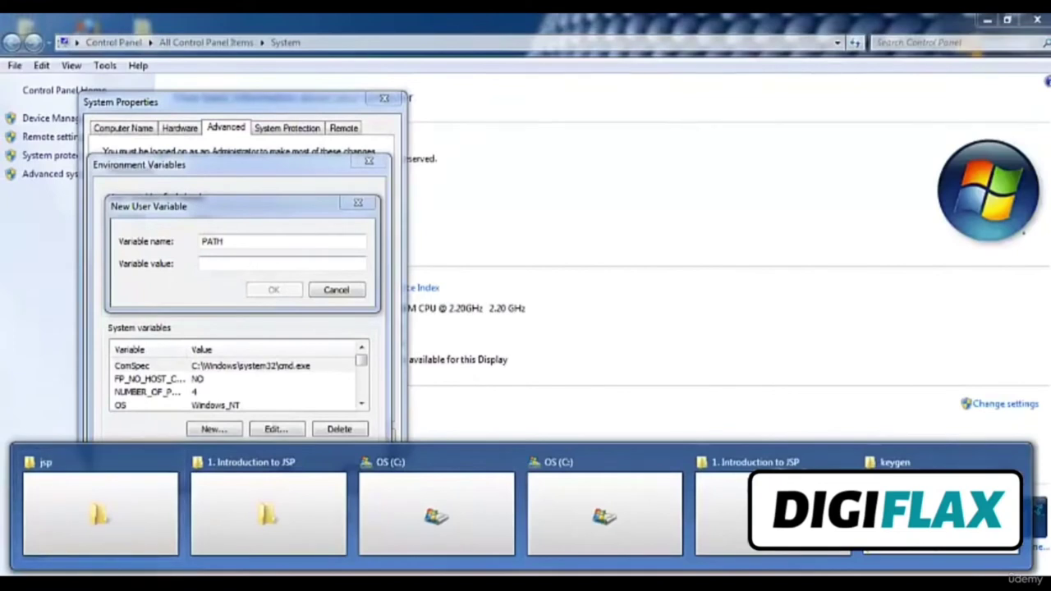
key(super)
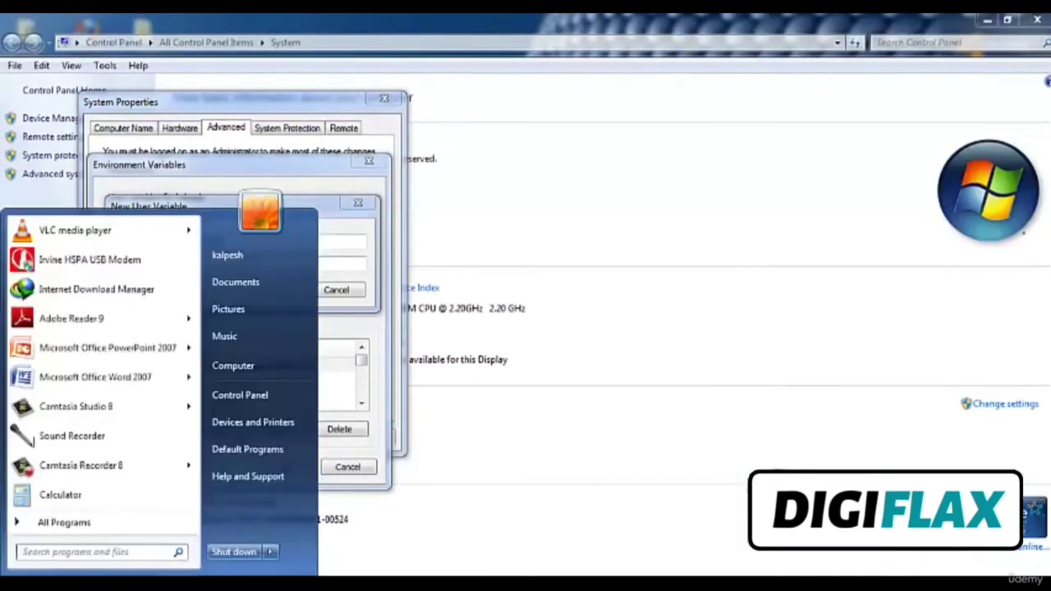
click(275, 368)
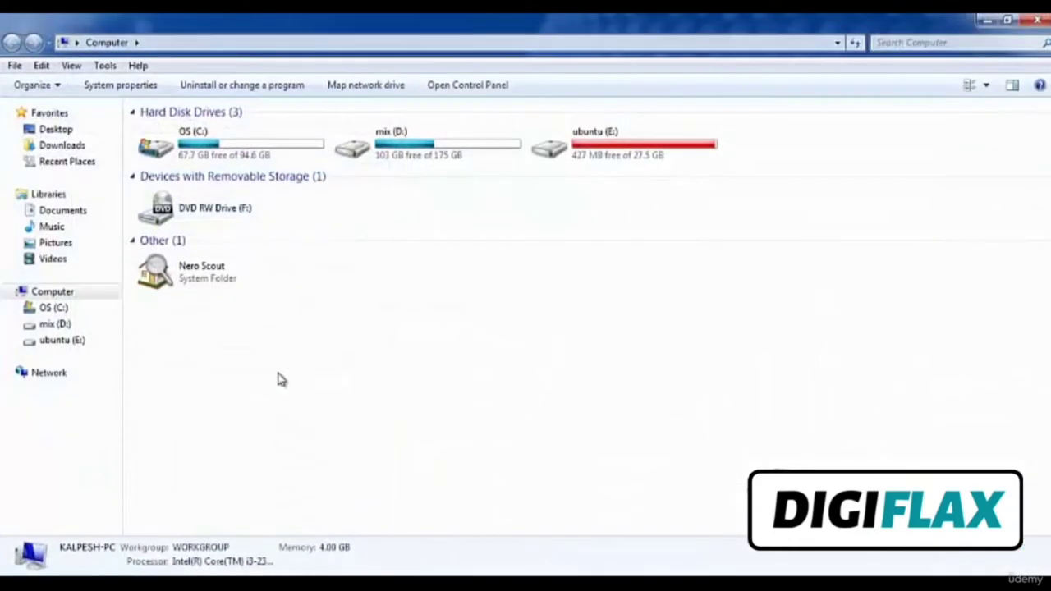
double_click(227, 141)
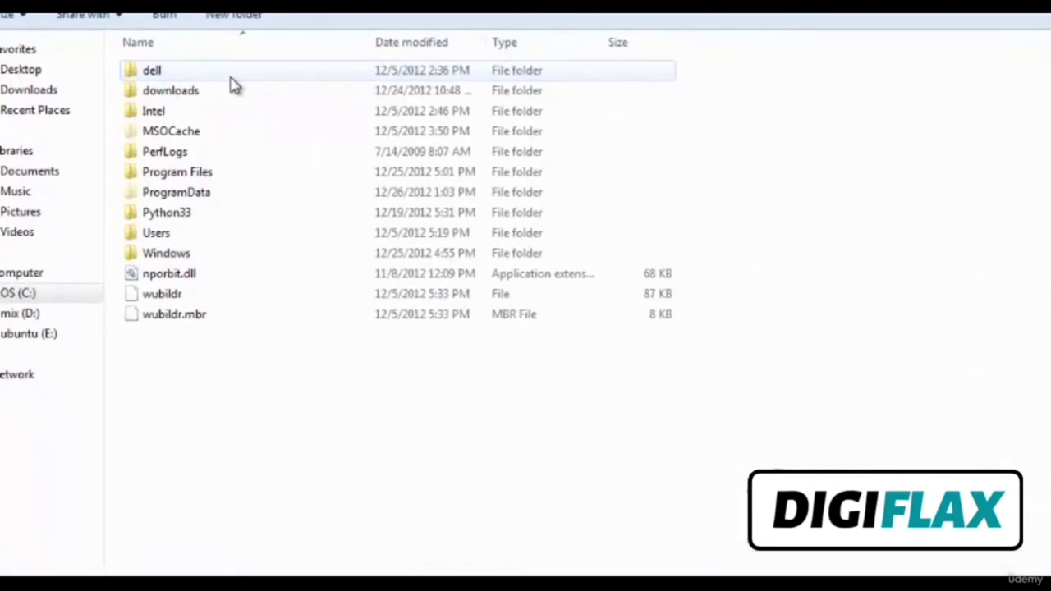
key(Down)
key(Down)
key(Down)
key(Down)
key(Down)
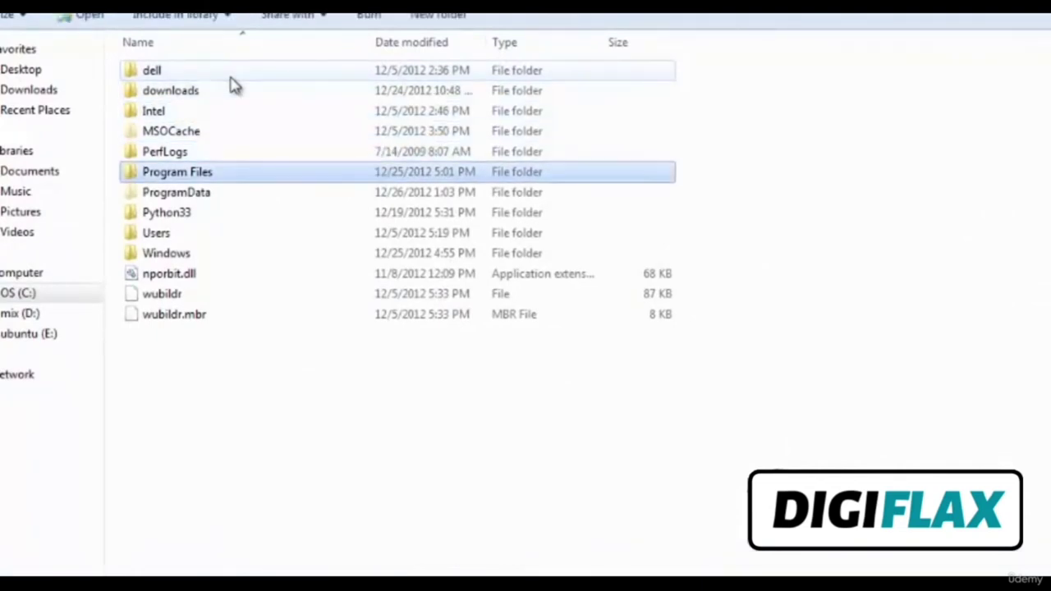
key(Return)
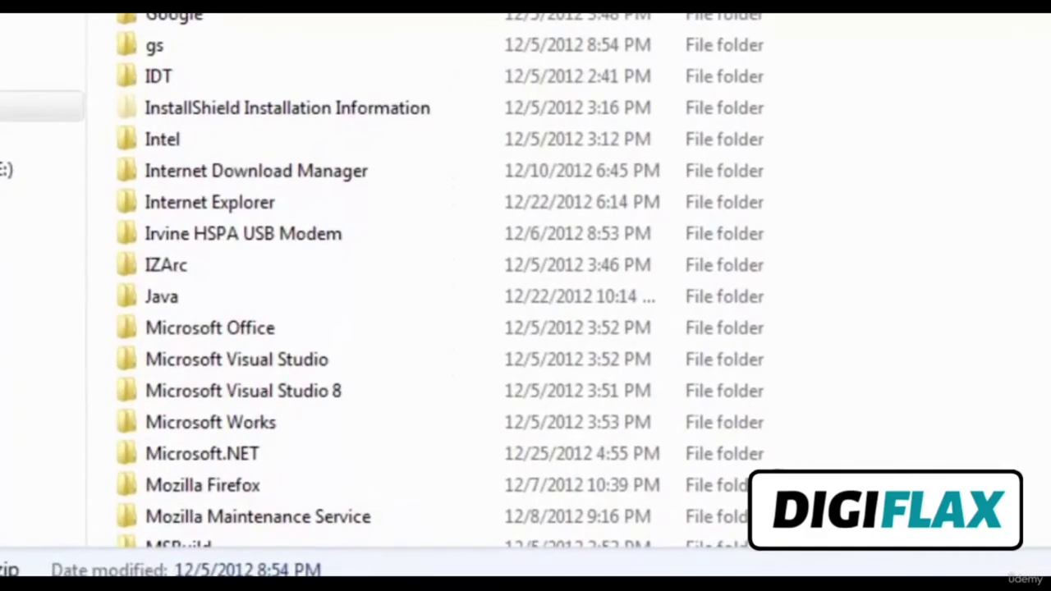
Browse into the Java folder and open the bin folder inside jdk1.6.0_21
key(Down)
key(Down)
key(Down)
key(Down)
key(Down)
key(Down)
key(Down)
key(Down)
key(Down)
key(Down)
key(Down)
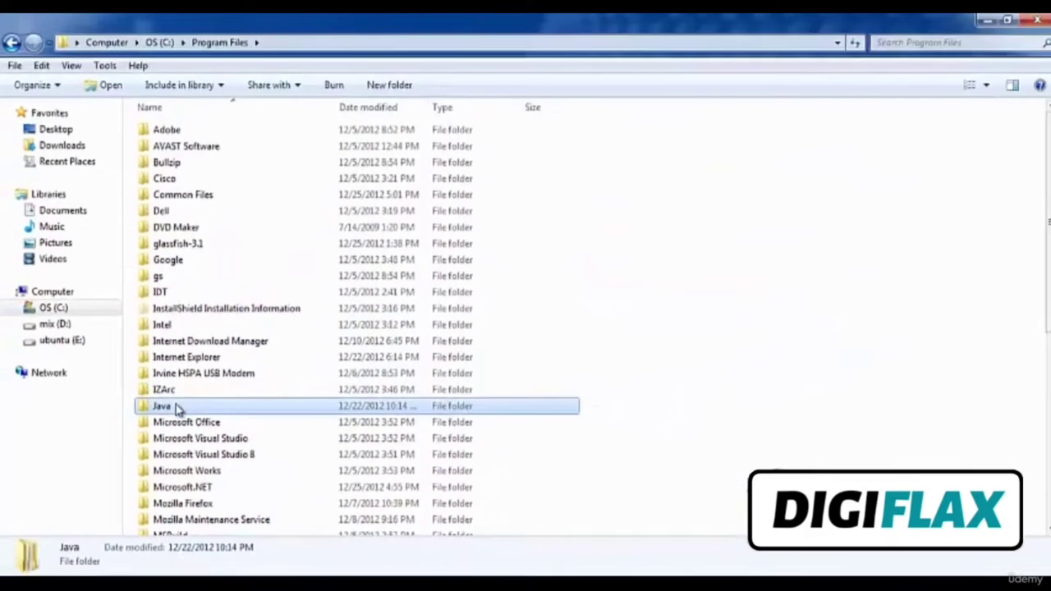
double_click(181, 301)
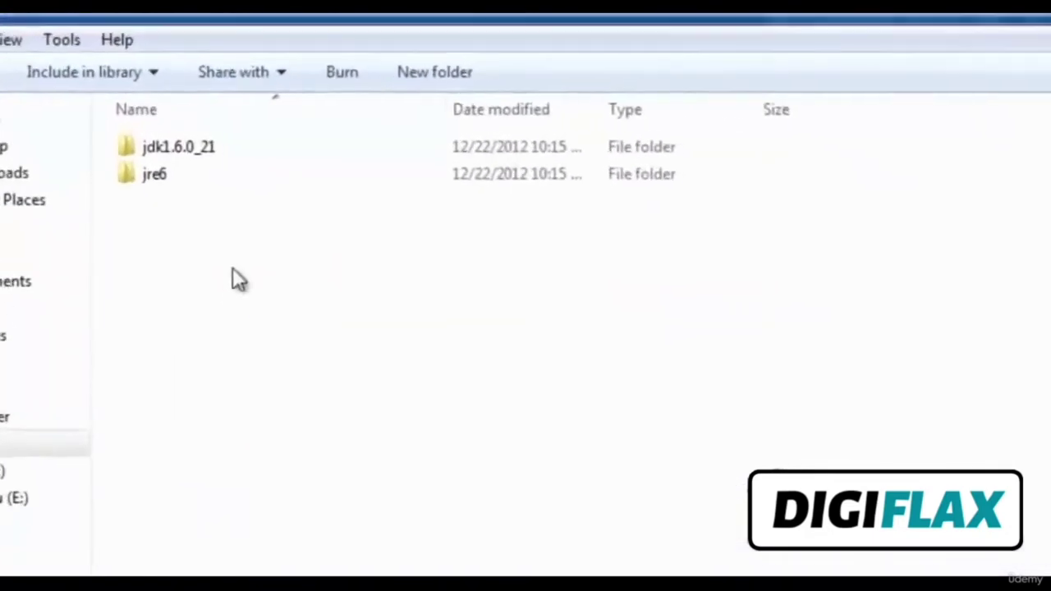
click(226, 150)
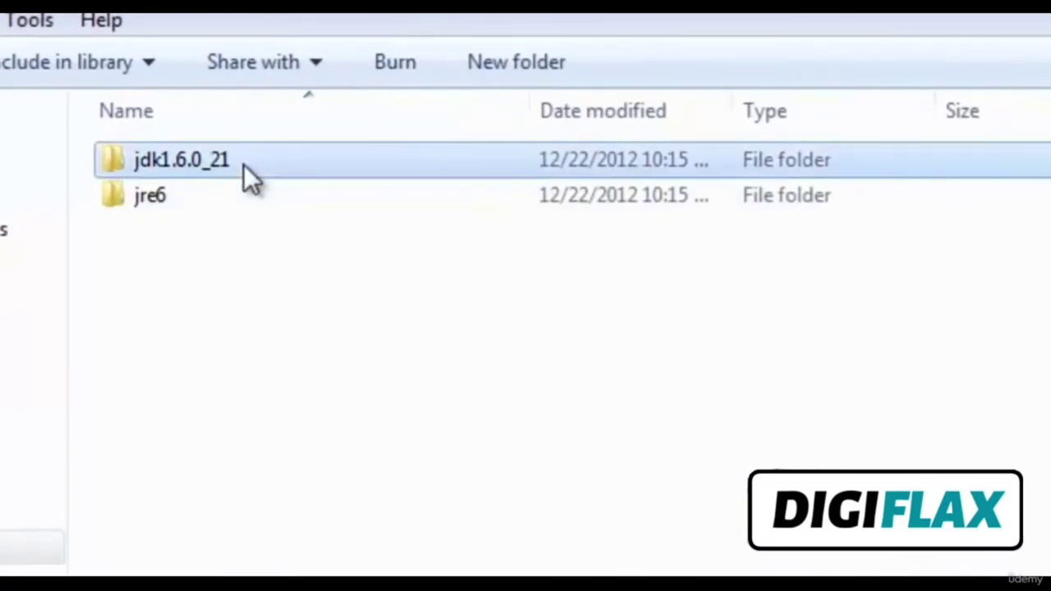
double_click(243, 164)
double_click(200, 160)
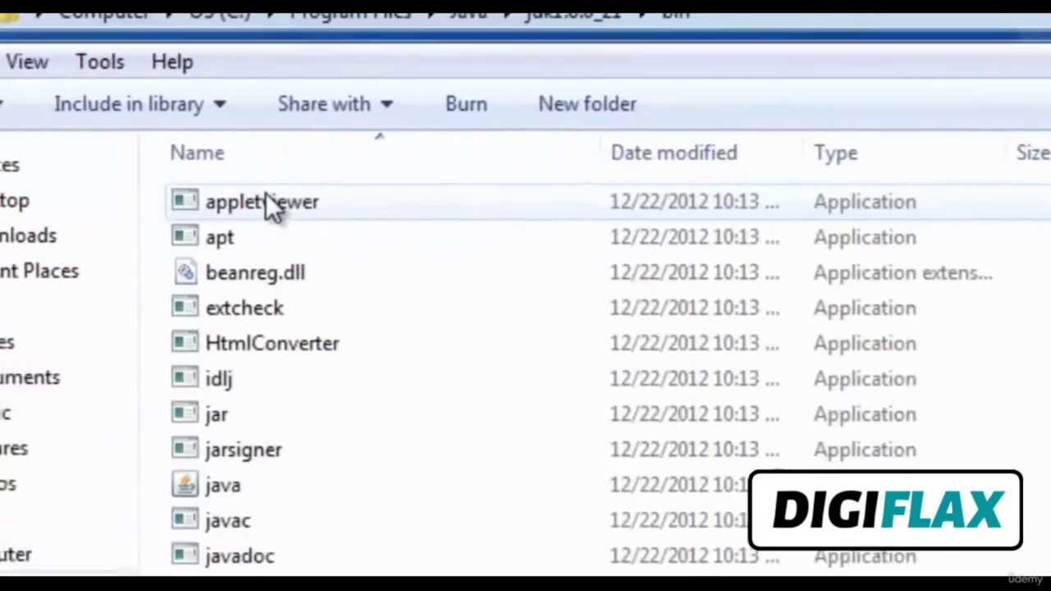
Copy the full folder path C:\Program Files\Java\jdk1.6.0_21\bin
click(792, 14)
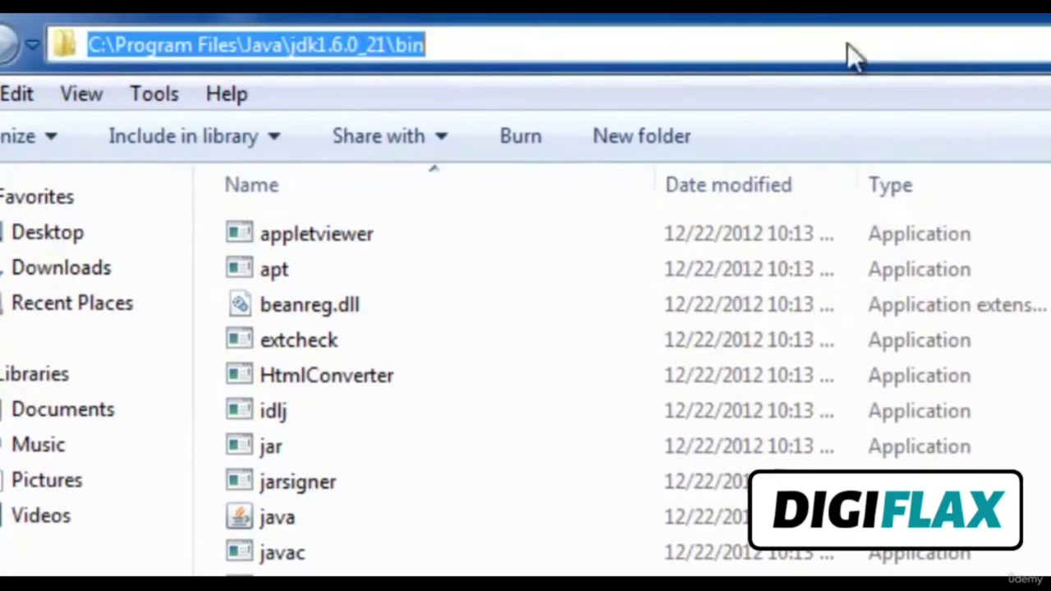
right_click(329, 51)
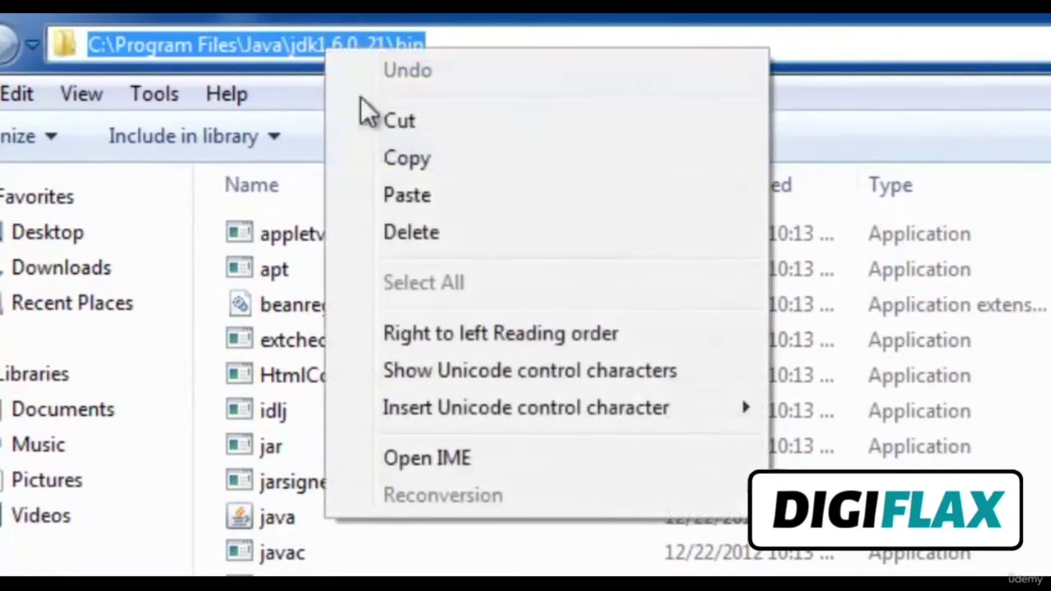
click(398, 160)
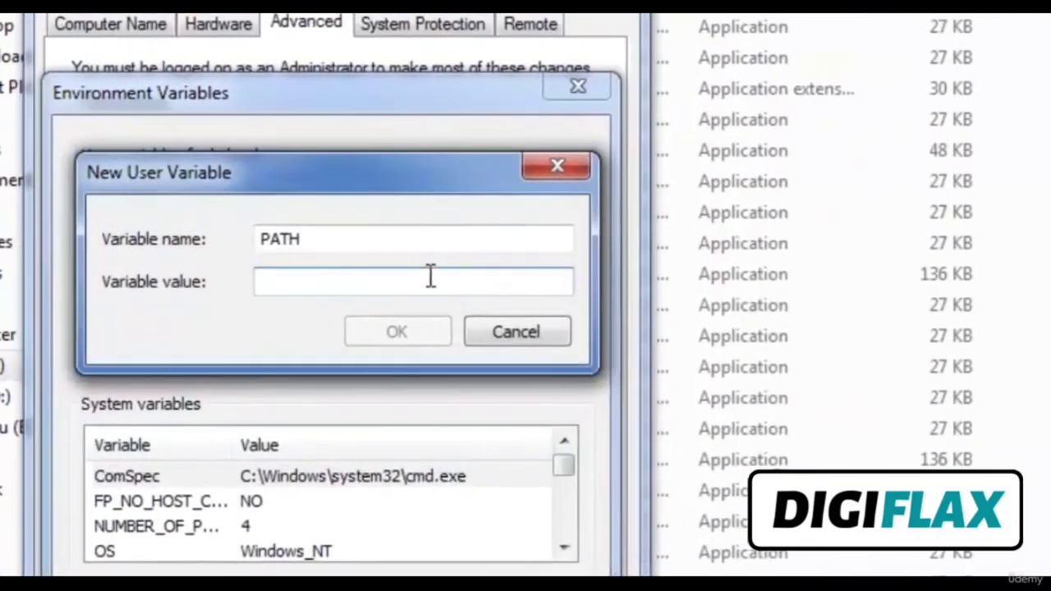
Paste the copied JDK bin path as the value of the new PATH variable and create the variable
right_click(293, 261)
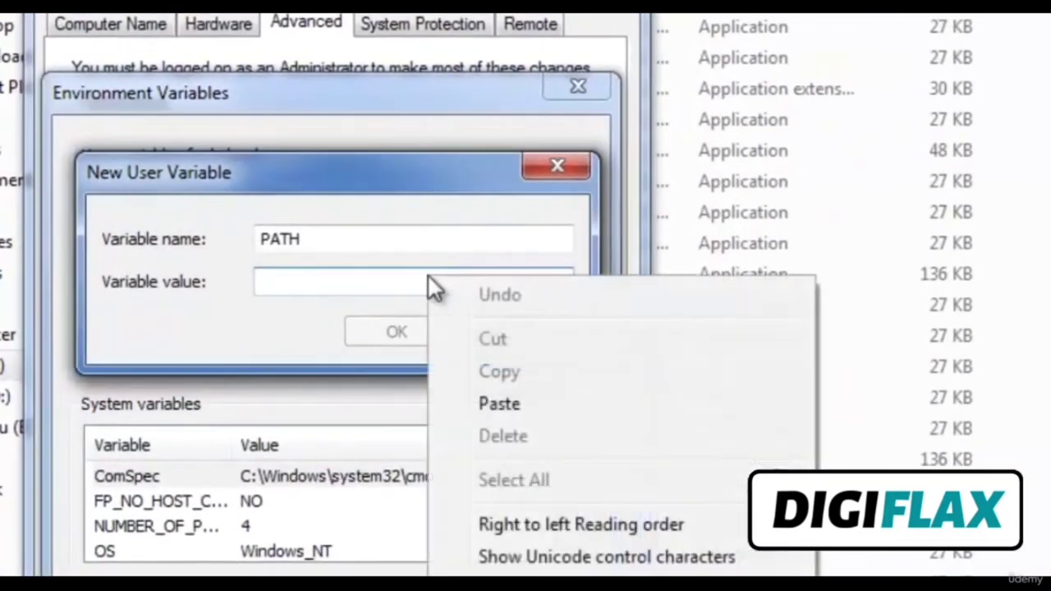
click(497, 404)
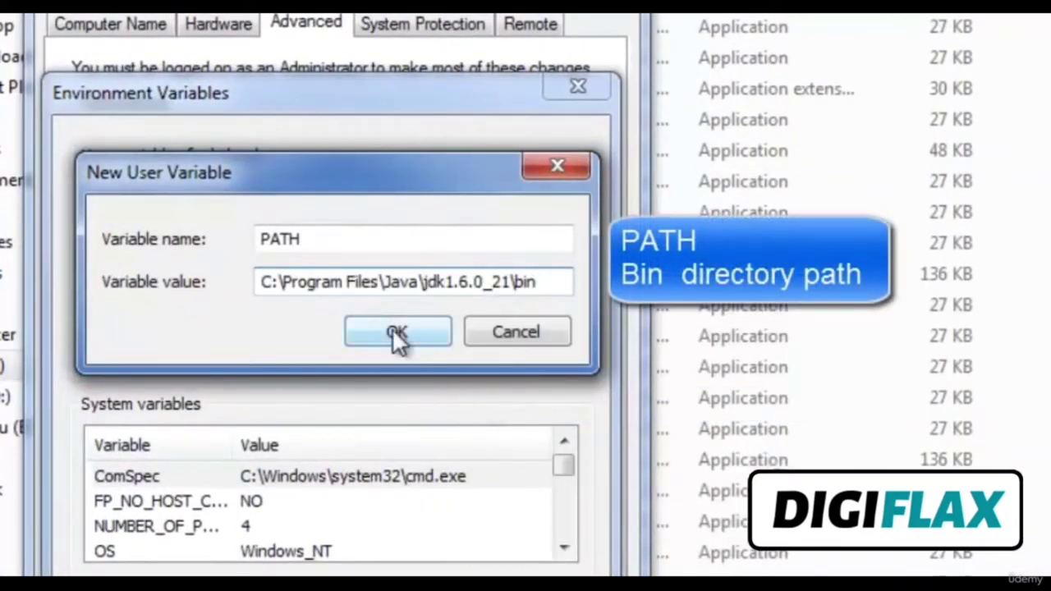
click(398, 331)
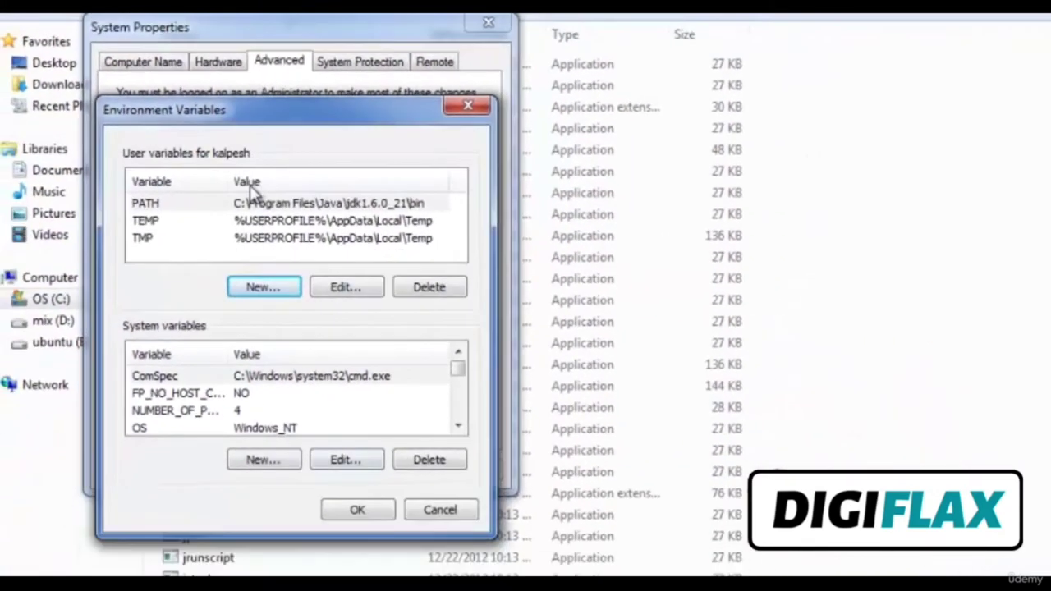
Check the new PATH entry and accept the changes in Environment Variables and System Properties
click(236, 219)
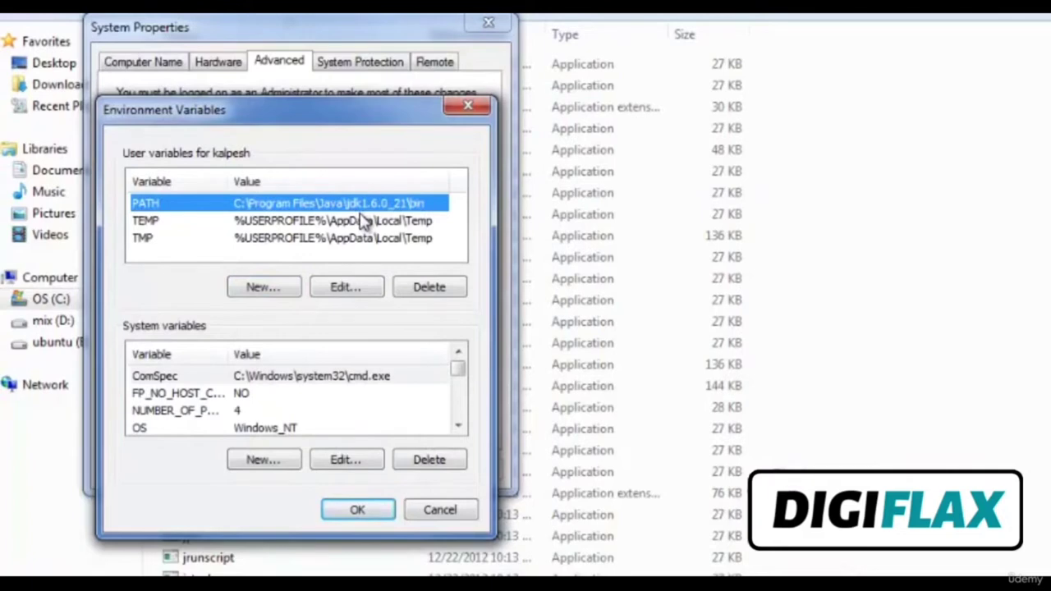
click(377, 509)
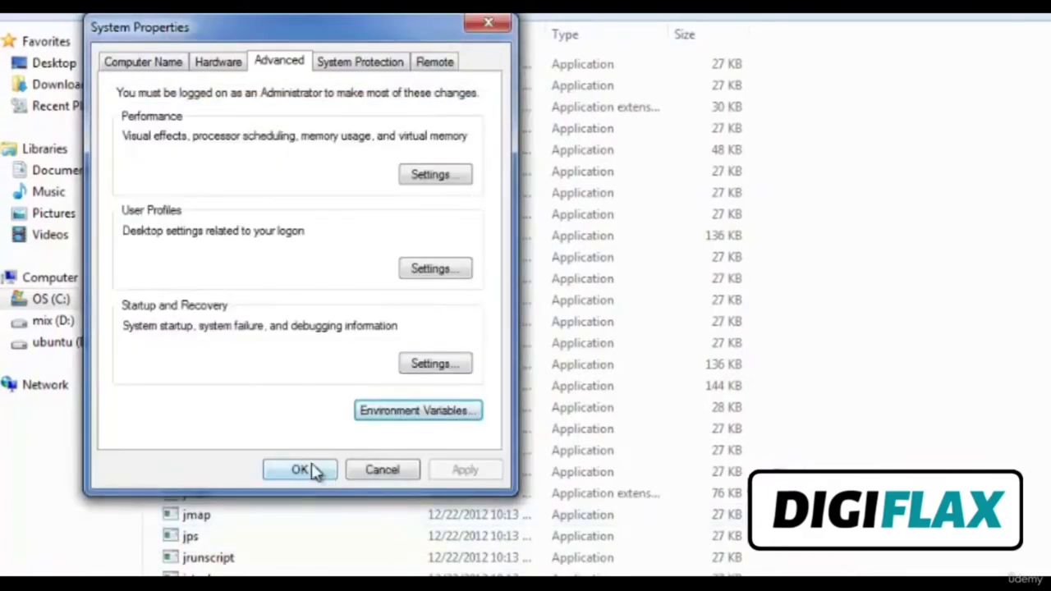
click(299, 470)
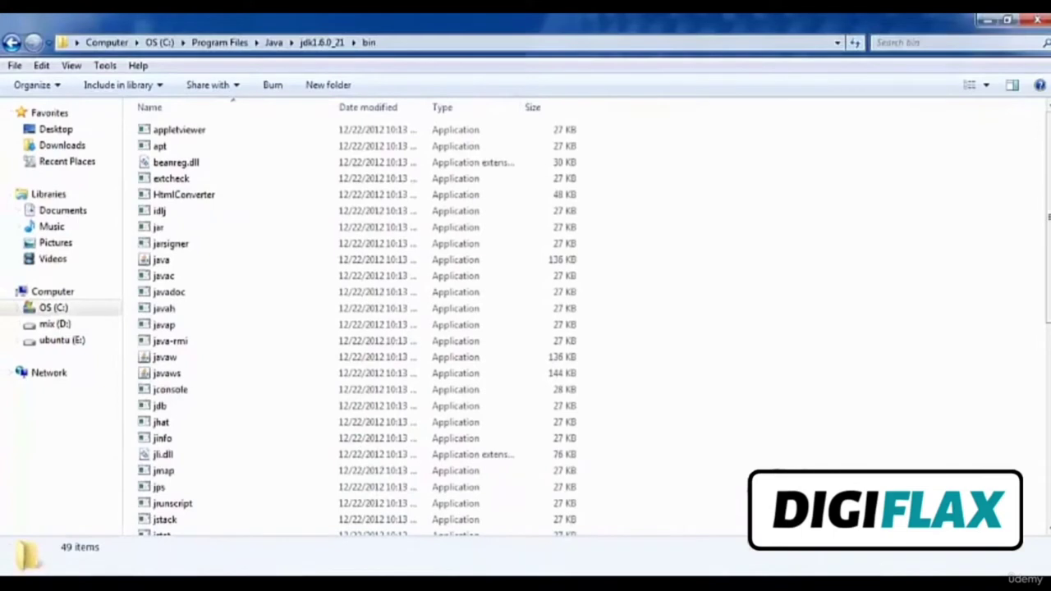
Search for cmd among the installed programs and launch the Windows command prompt
key(super)
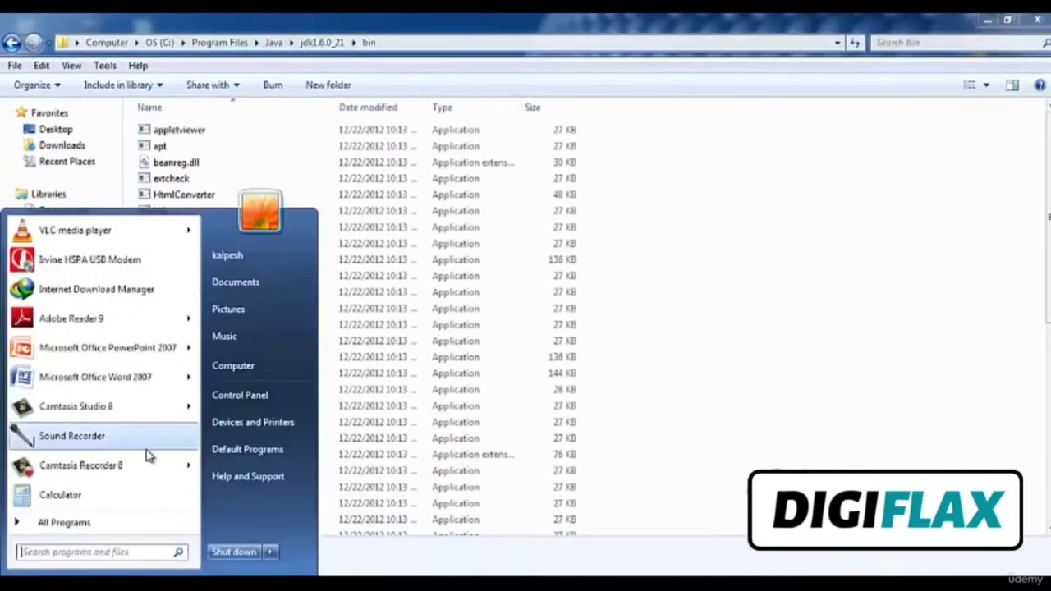
text(cmd)
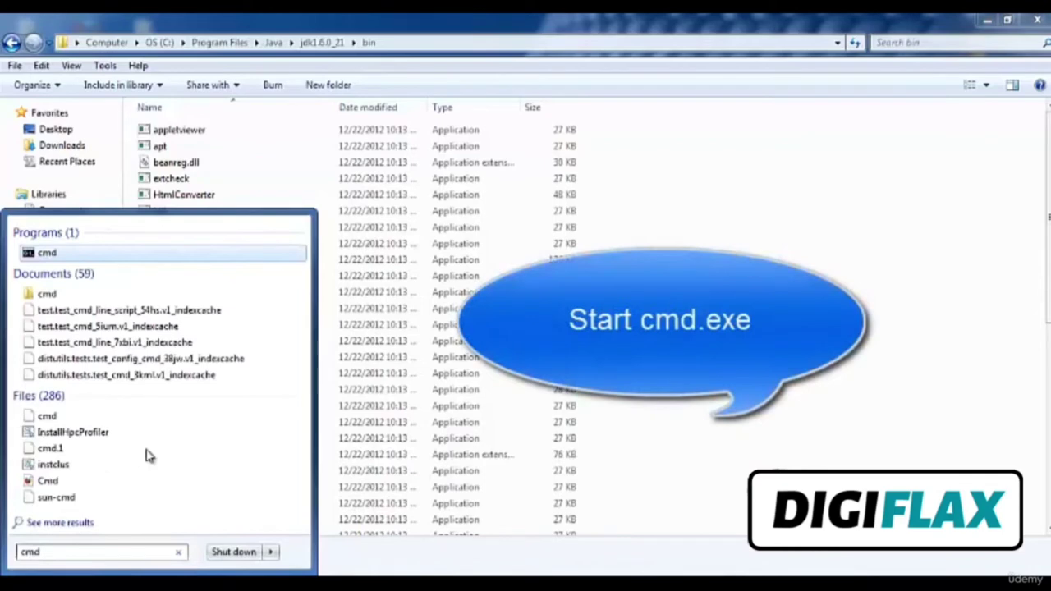
click(48, 254)
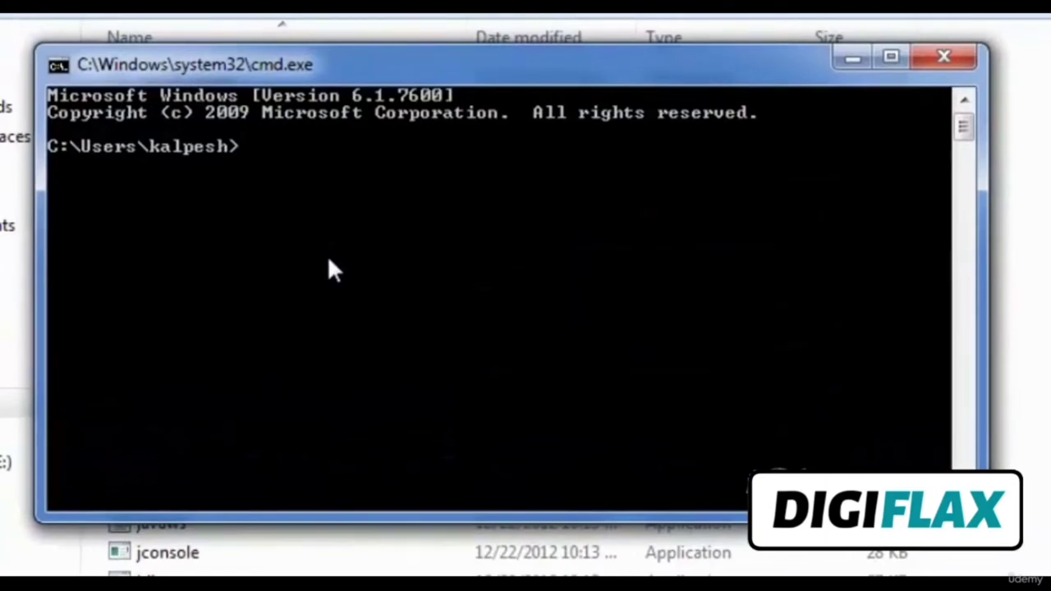
Run javac without arguments to test the PATH setting and review its output from the beginning
text(javac)
key(Return)
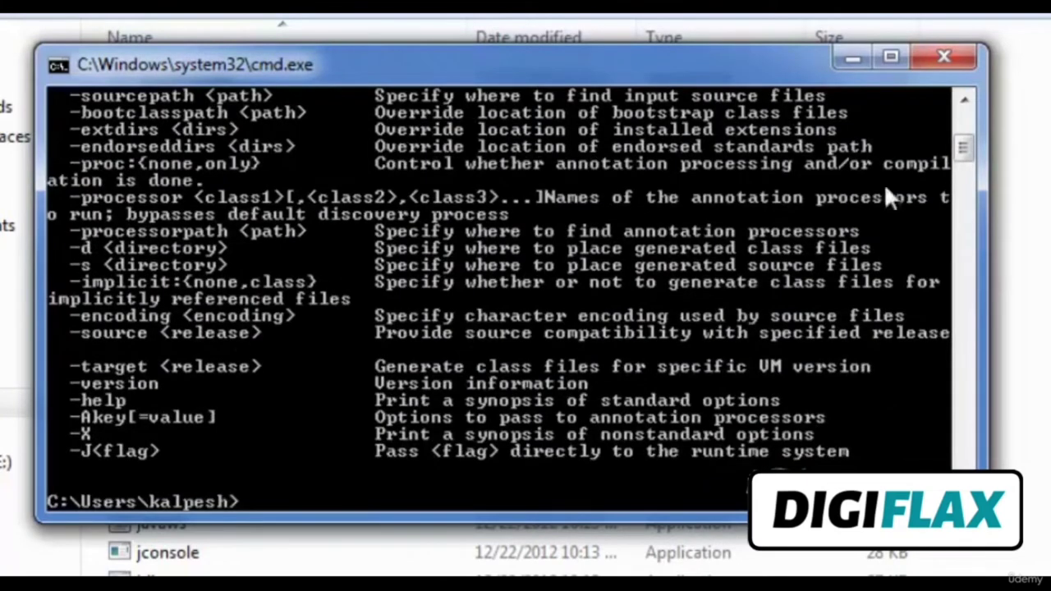
drag(960, 152, 958, 128)
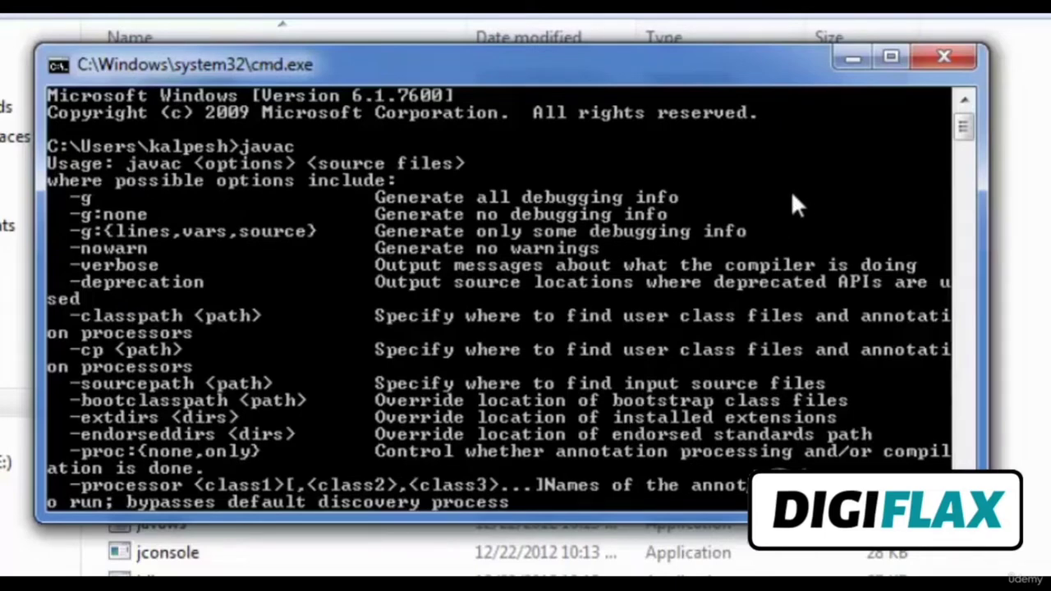
Close the command prompt and the System window to return to the desktop
click(943, 49)
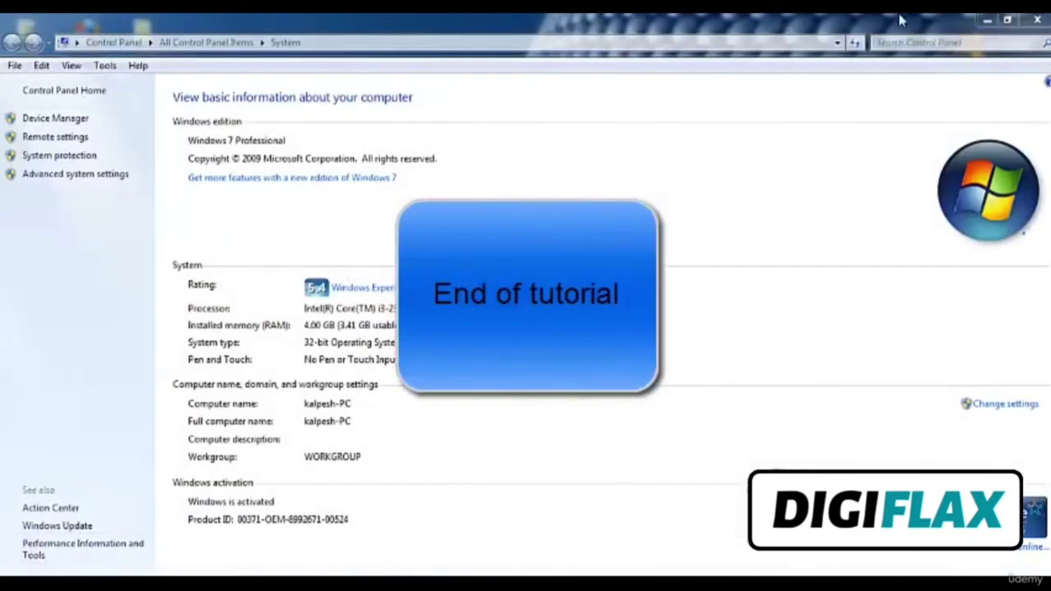
click(1037, 19)
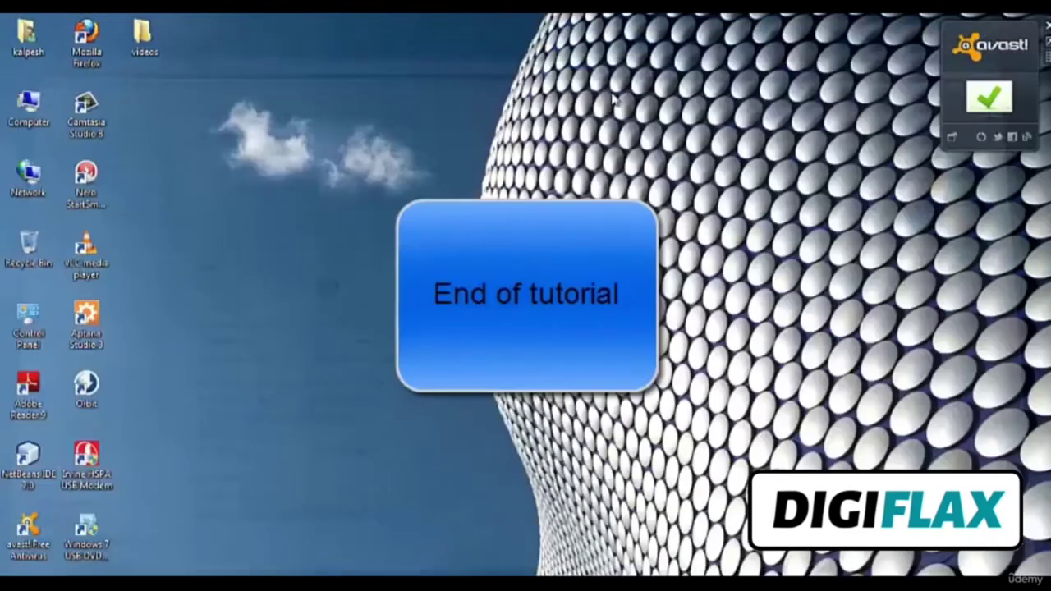
right_click(611, 99)
click(637, 146)
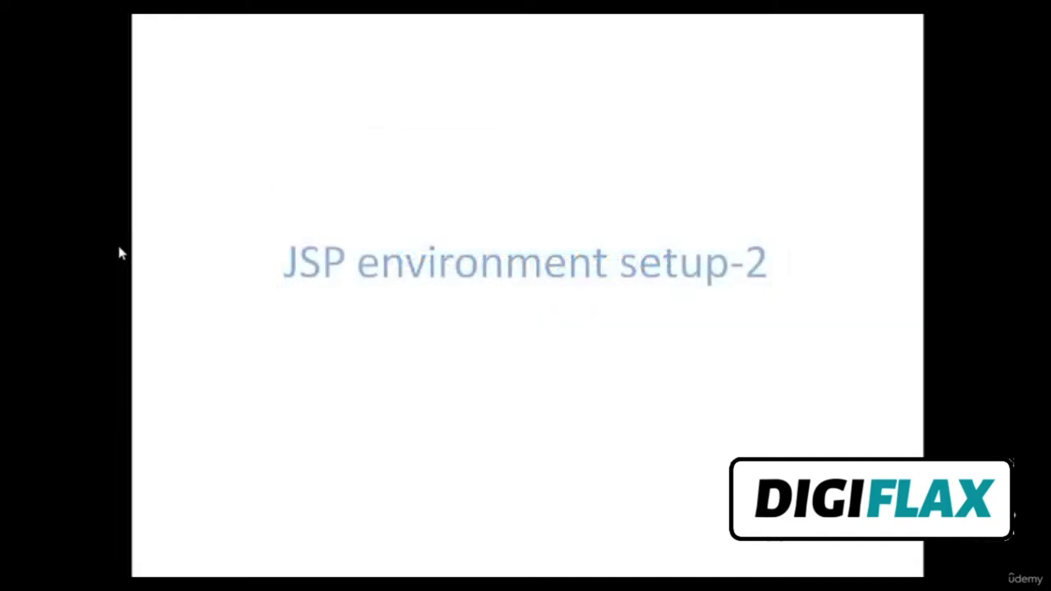
key(Right)
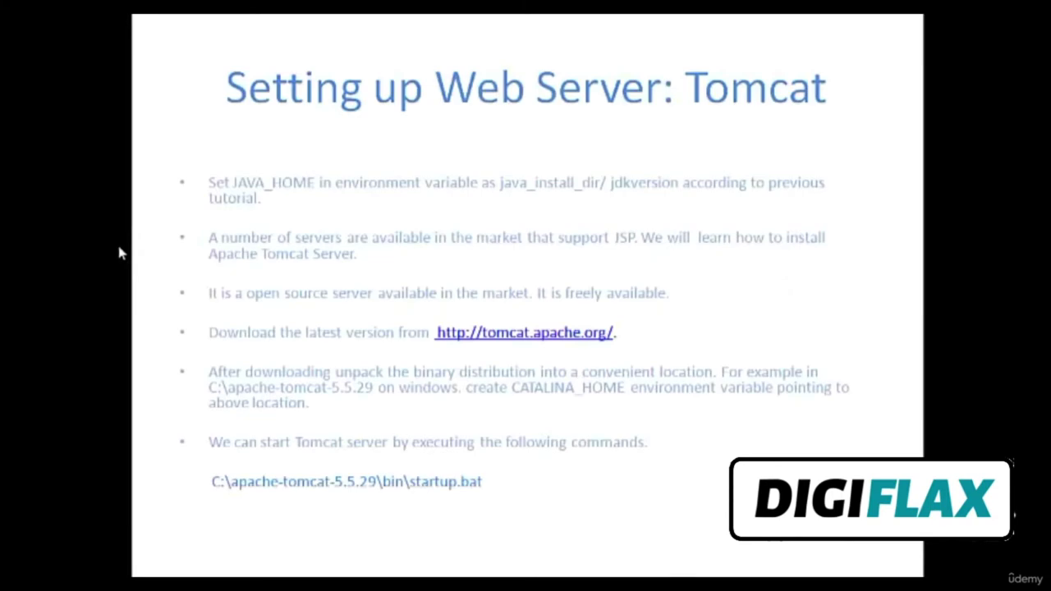
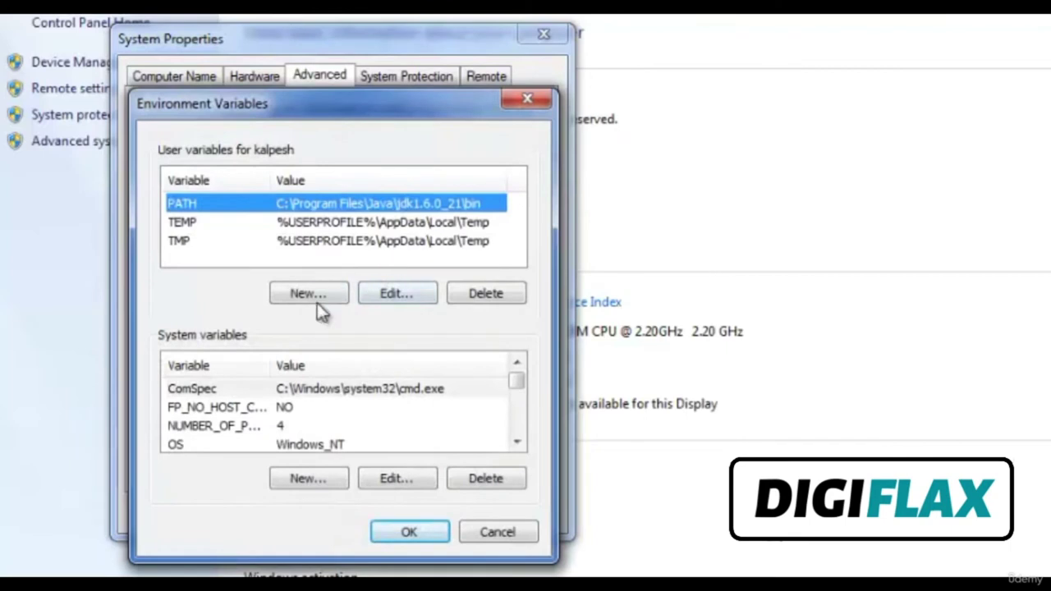
Start a new user variable in Environment Variables and name it JAVA_HOME
click(318, 300)
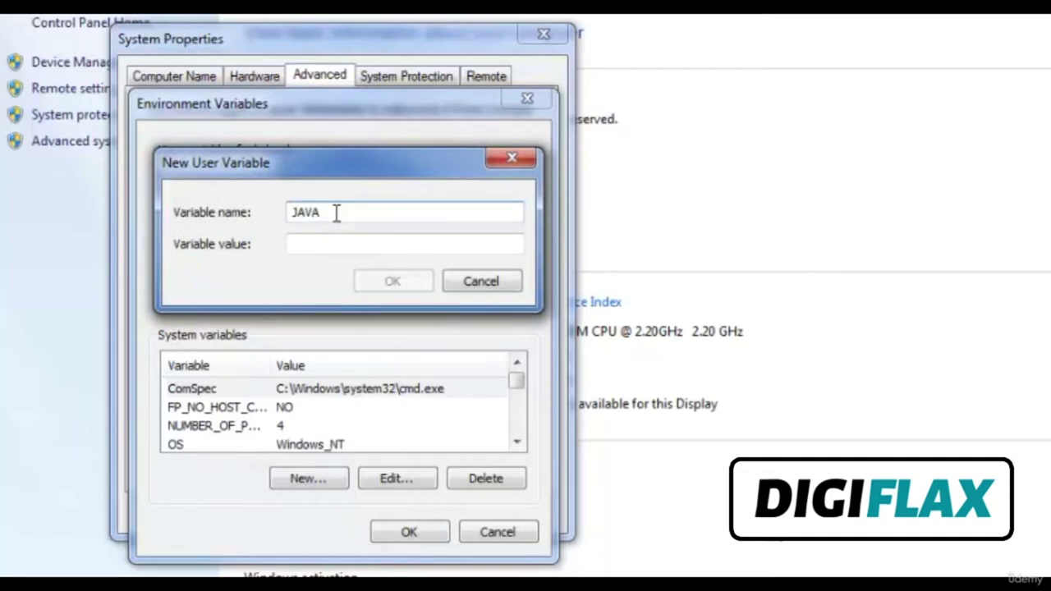
key(Tab)
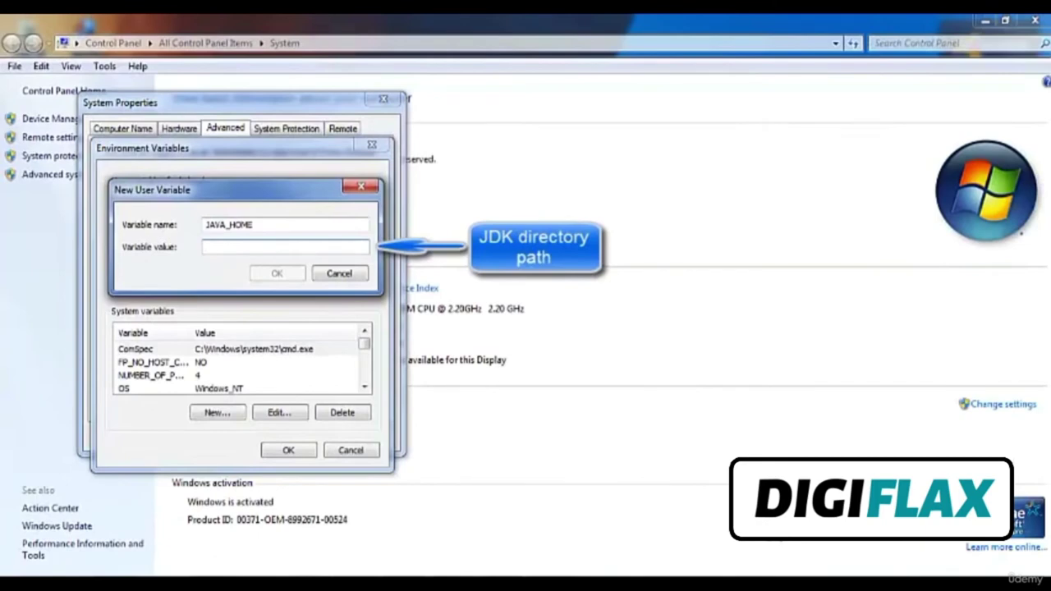
Switch to Windows Explorer, open the C:\Program Files\Java\jdk1.6.0_21 folder and copy its full path
key(super)
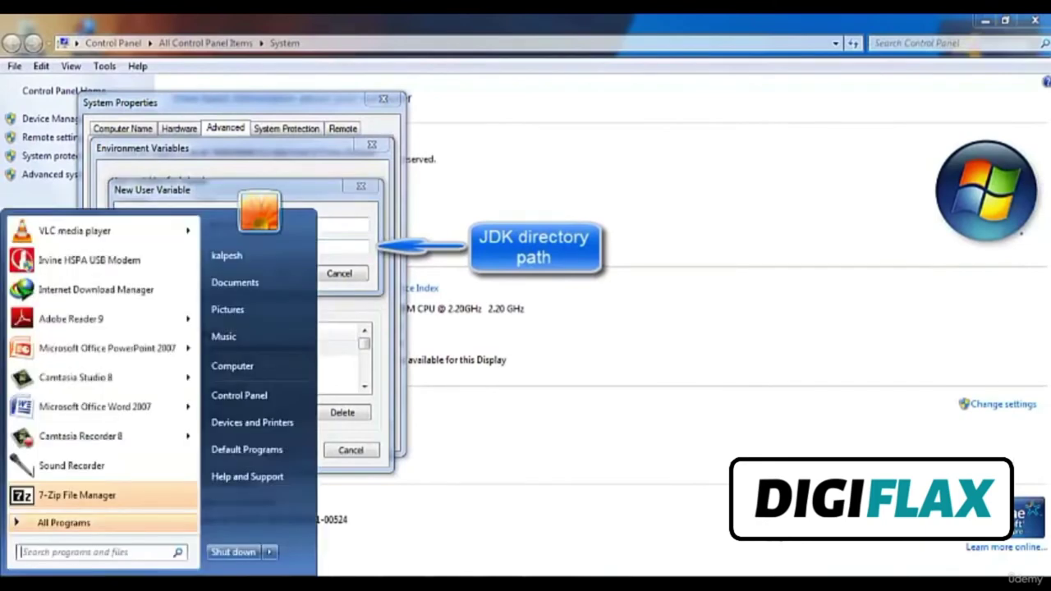
click(271, 369)
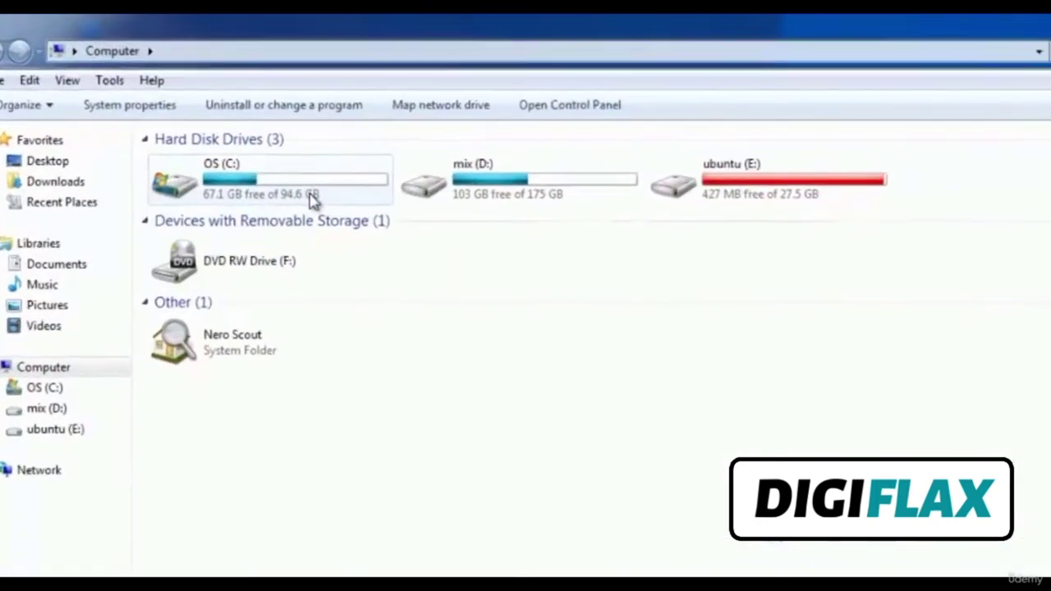
double_click(312, 201)
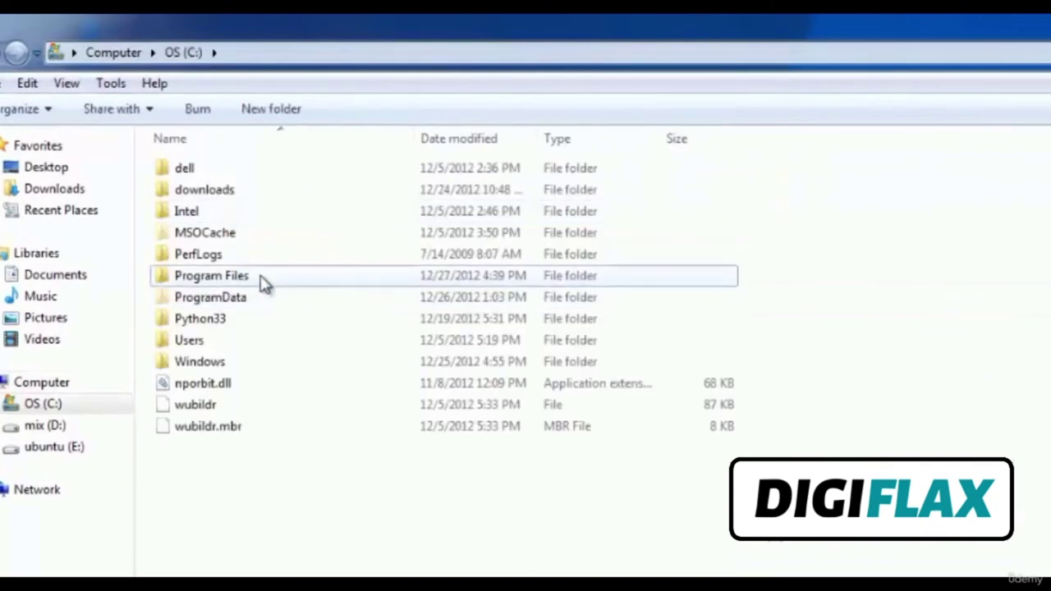
double_click(261, 279)
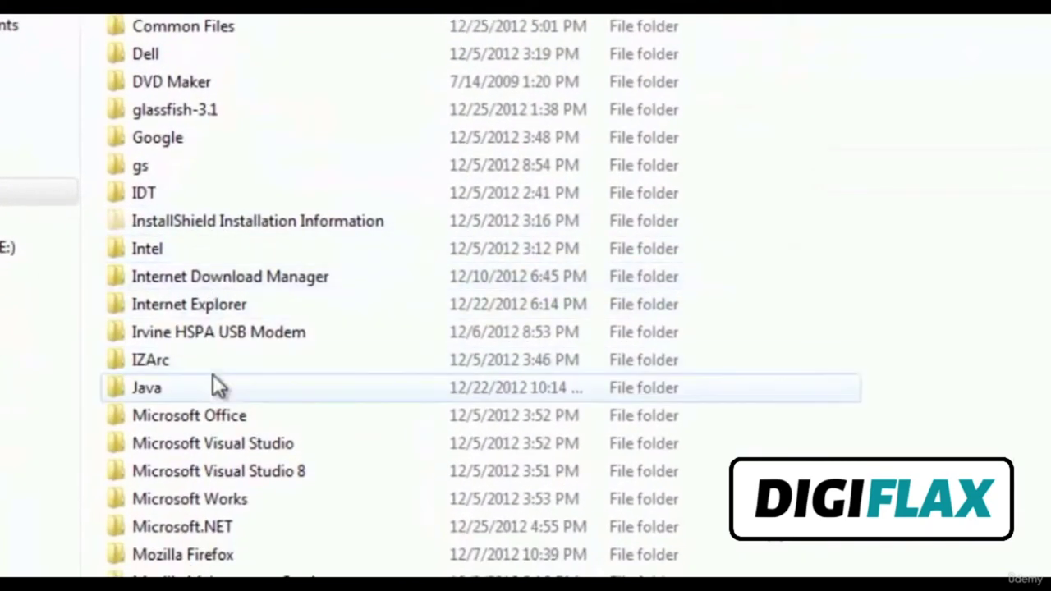
double_click(213, 380)
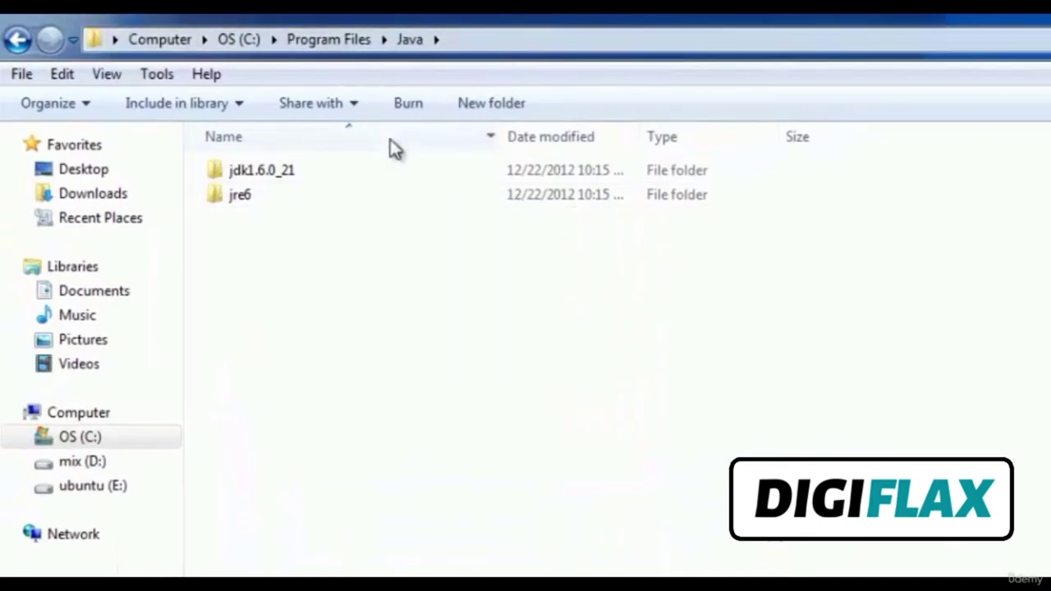
double_click(376, 171)
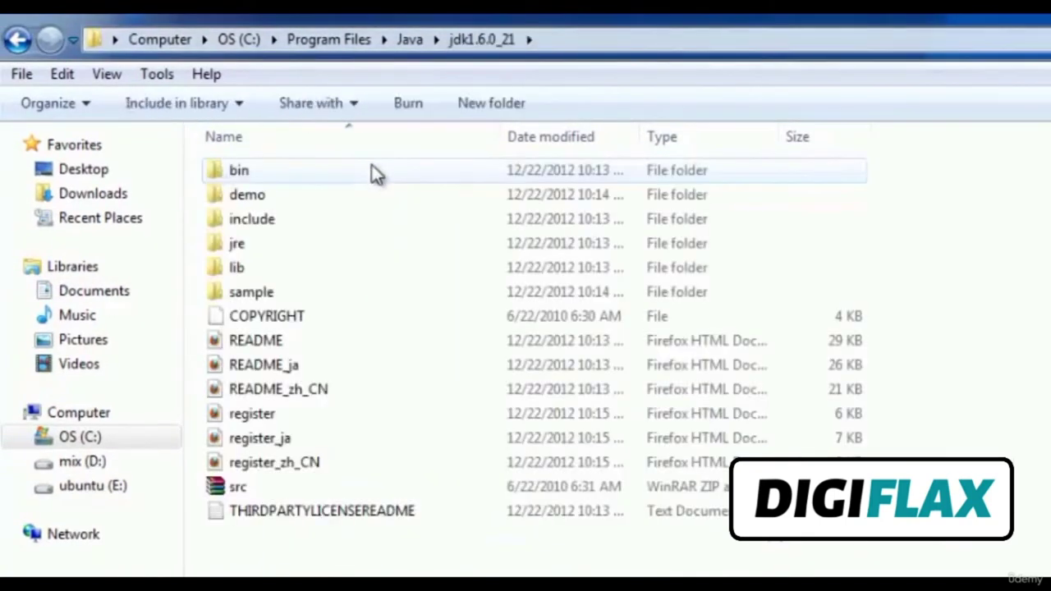
click(588, 35)
key(cmd+c)
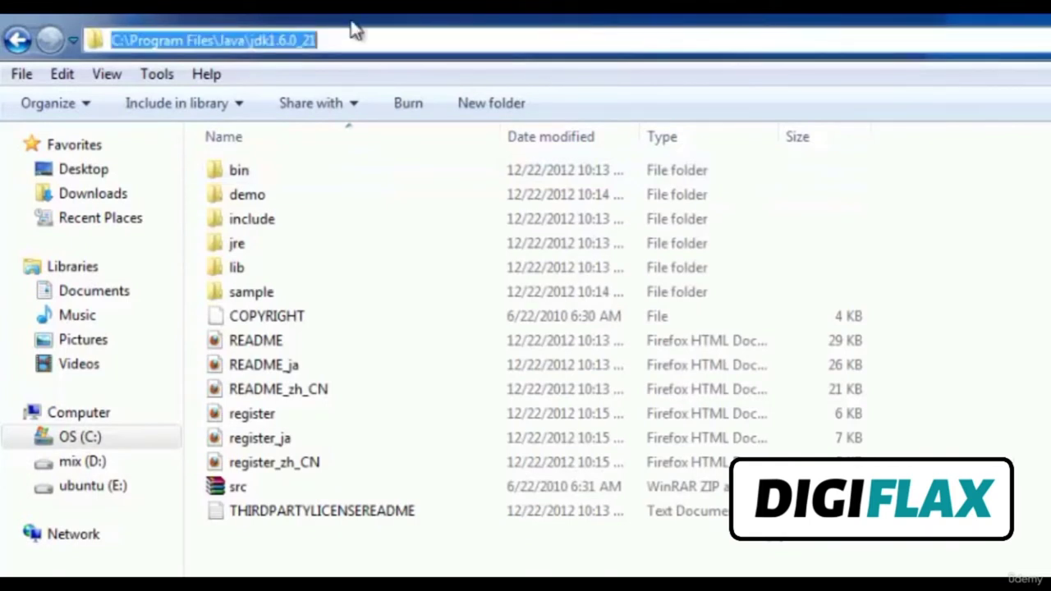
right_click(291, 34)
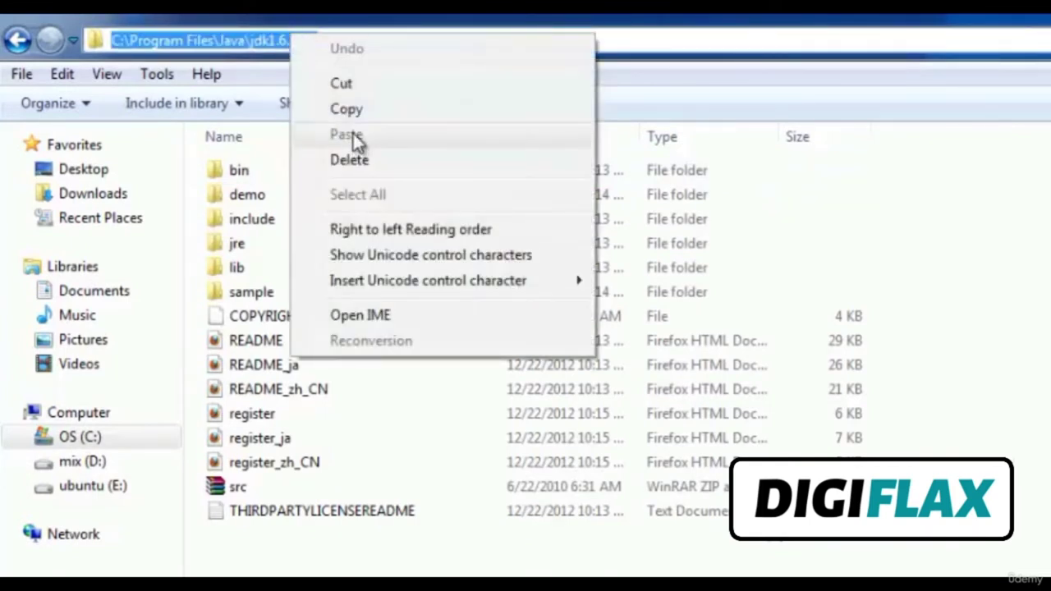
click(346, 108)
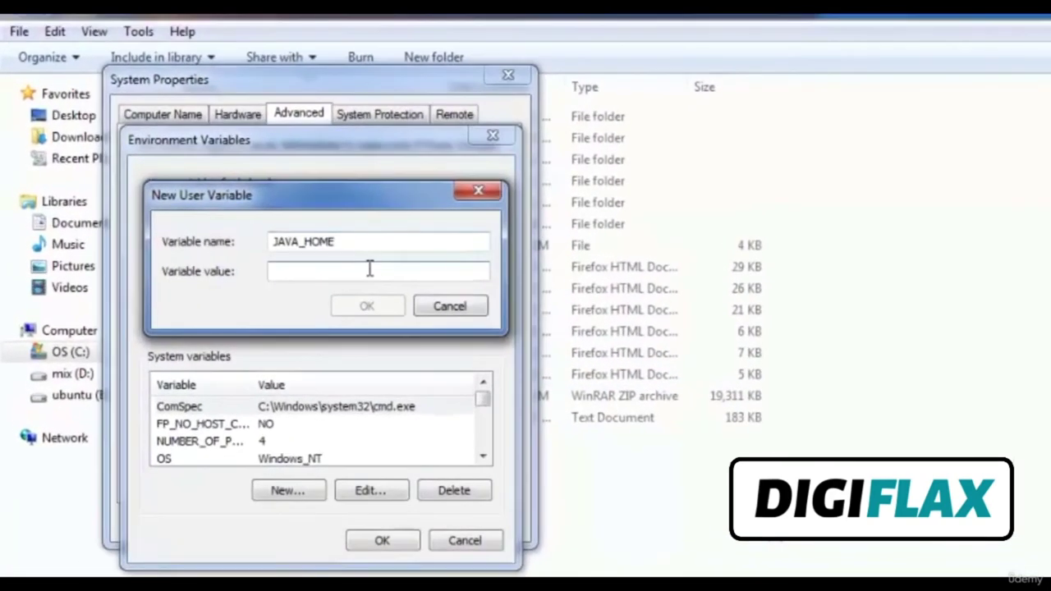
Paste the copied JDK path as the JAVA_HOME value and accept the changes in Environment Variables and System Properties
right_click(370, 269)
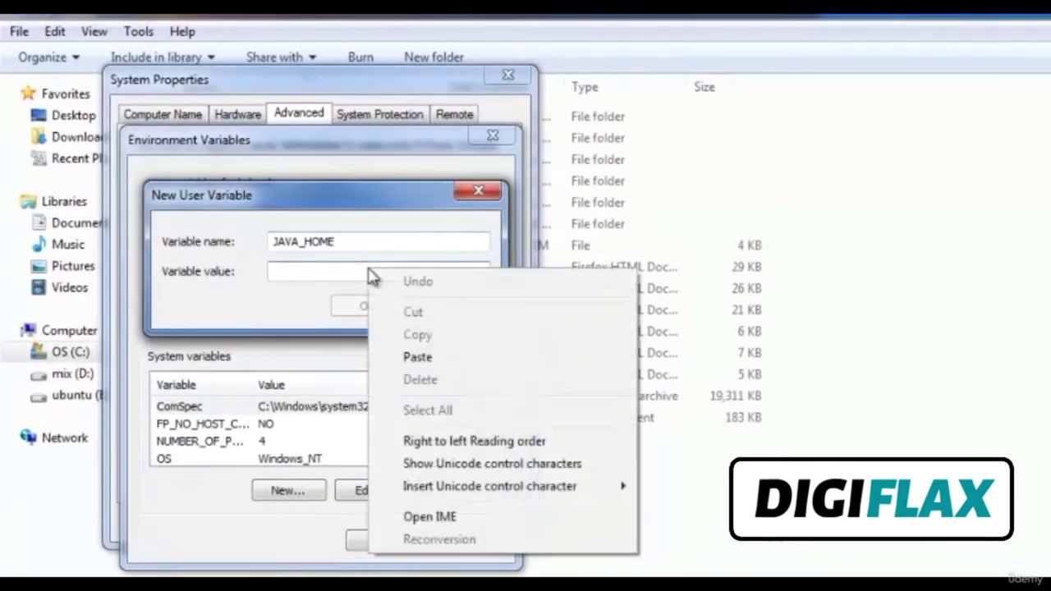
click(417, 358)
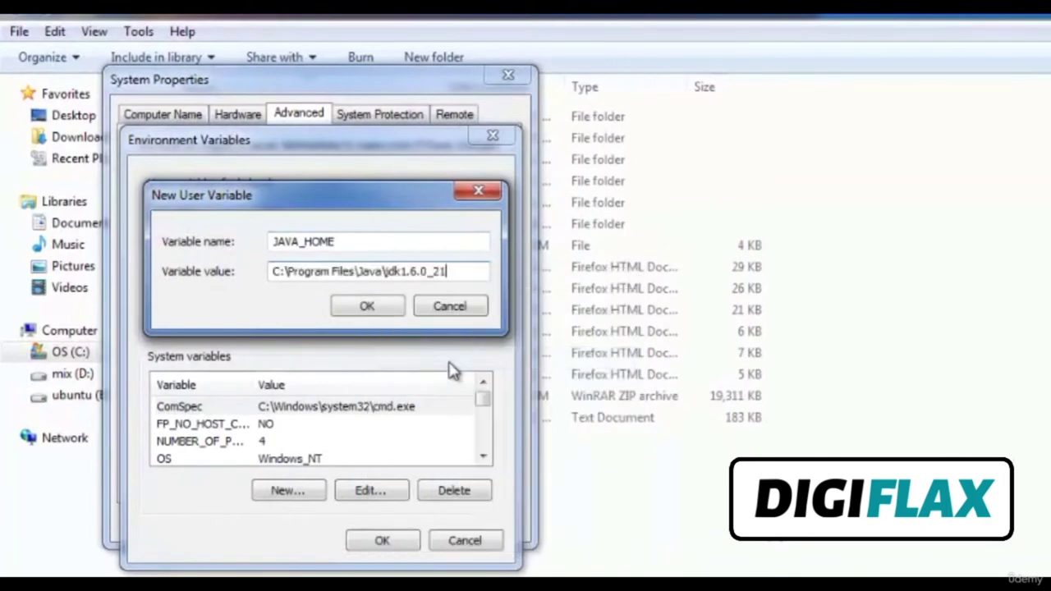
click(370, 312)
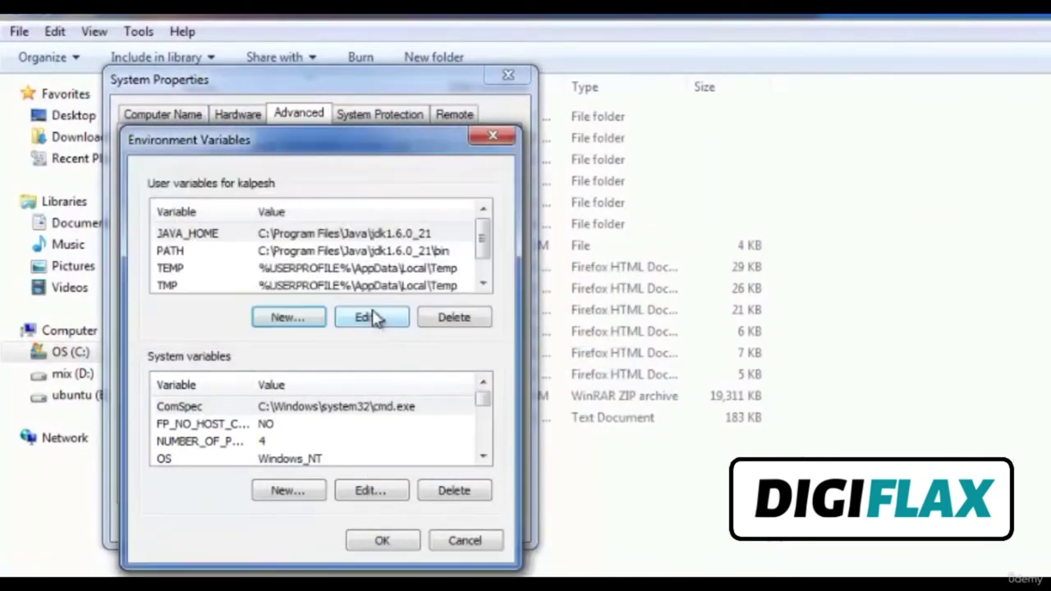
click(383, 542)
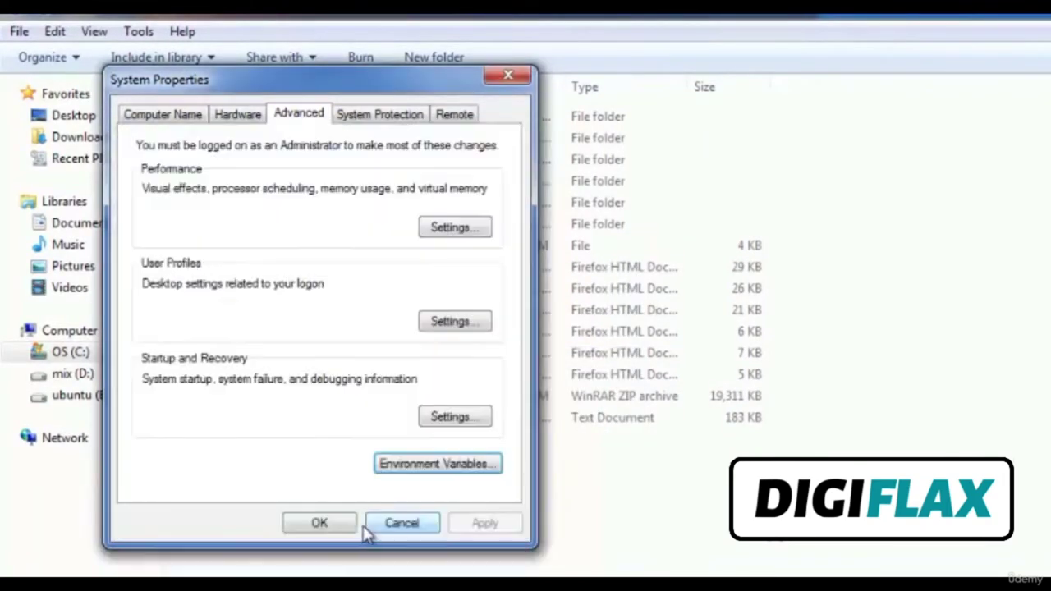
click(329, 524)
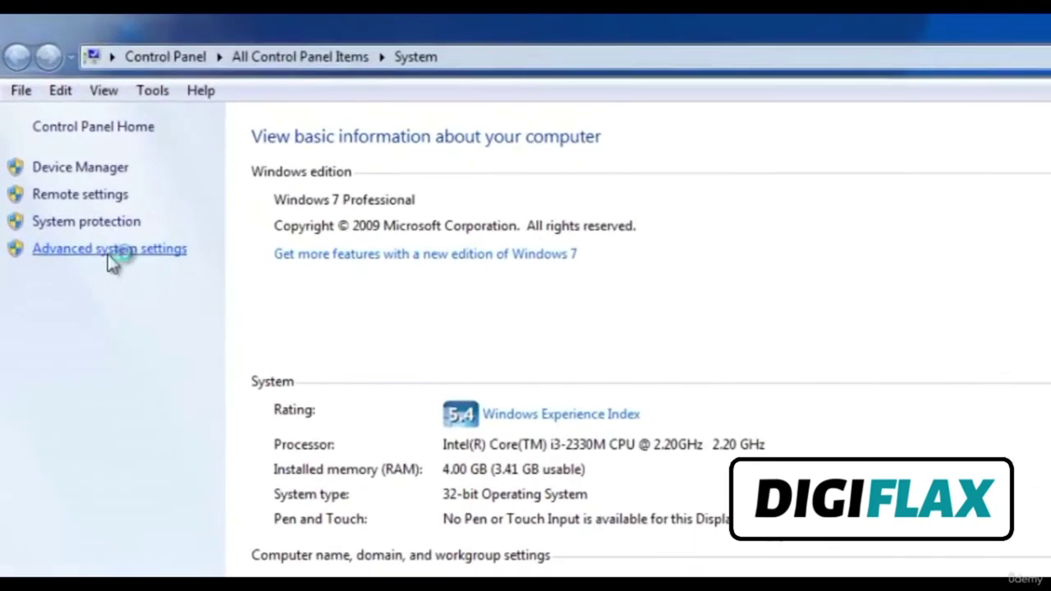
Open Environment Variables from the advanced system settings and start a new user variable named CATALINA_HOME
click(107, 254)
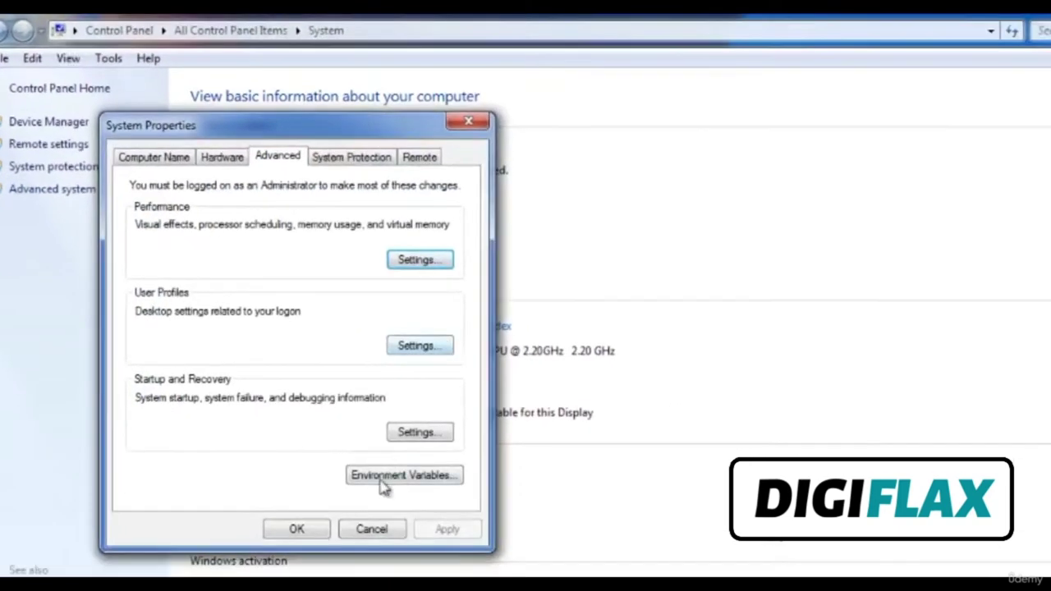
click(383, 485)
click(271, 345)
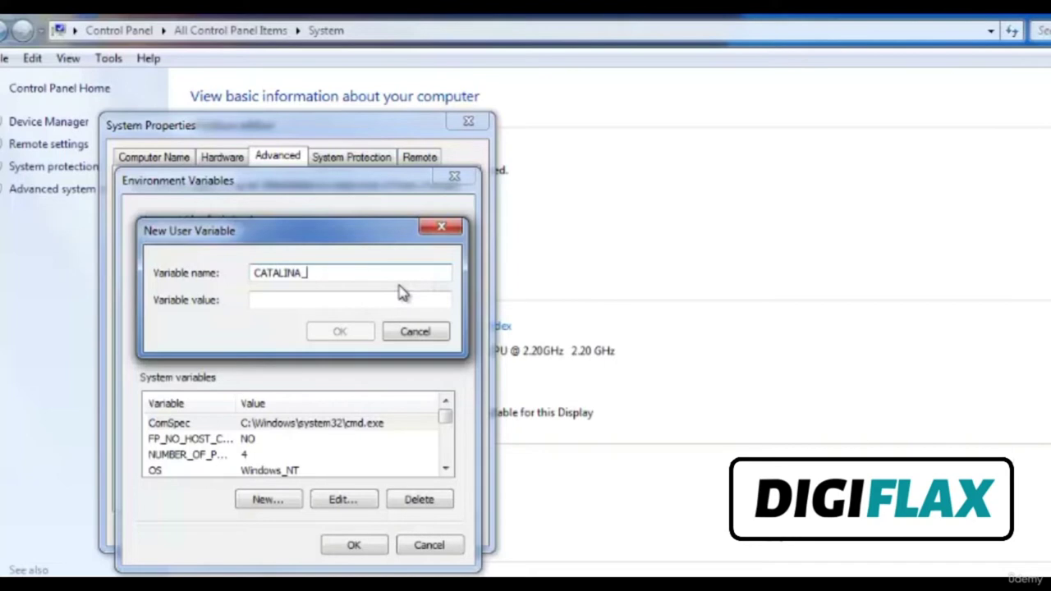
key(Tab)
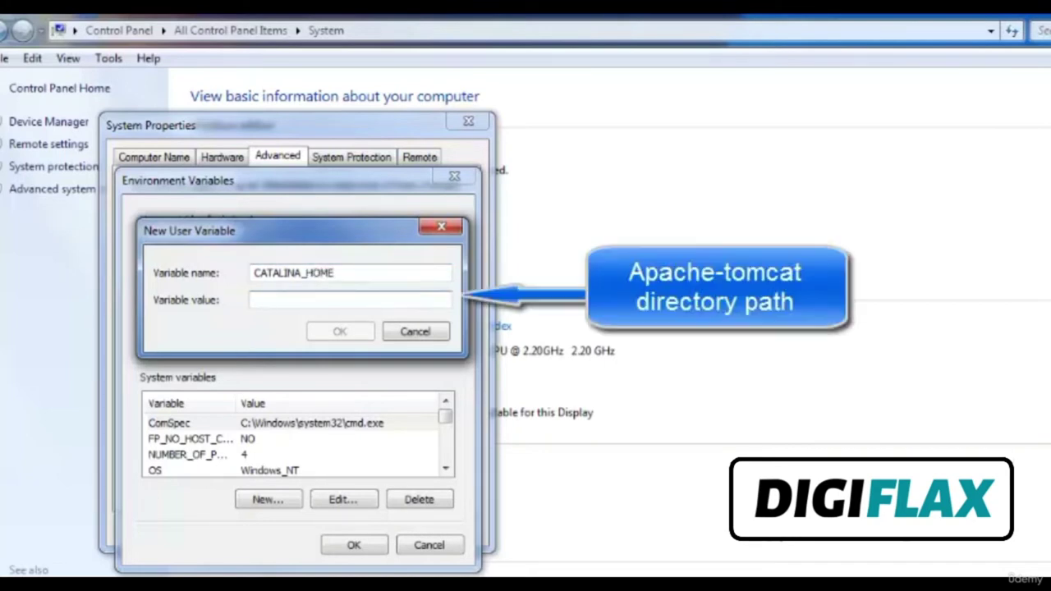
Switch to Windows Explorer and extract the apache-tomcat-7.0.34-windows-x86 archive in place inside the Compressed folder of Downloads
key(super)
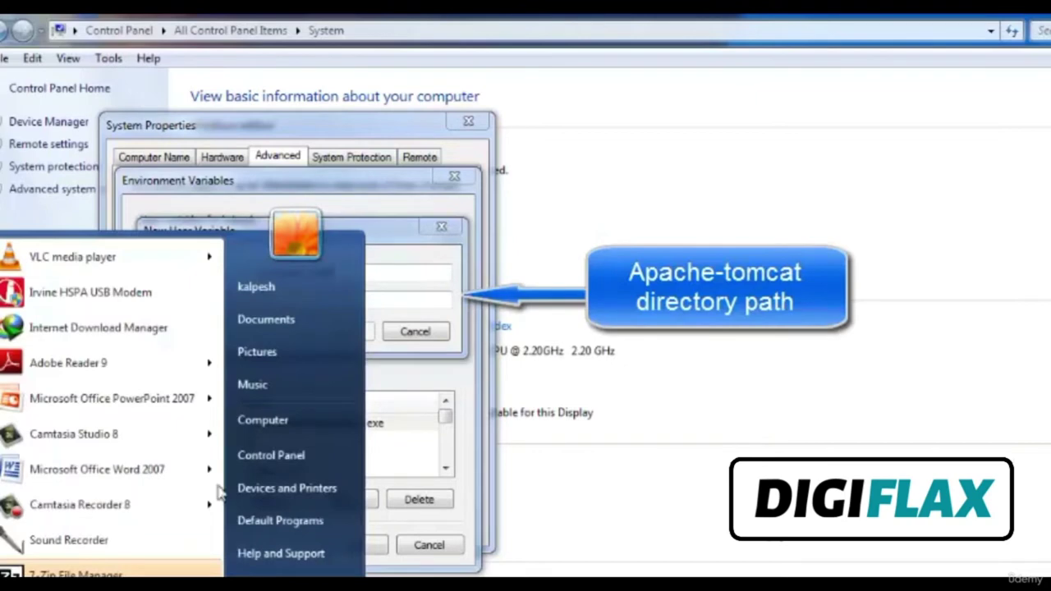
click(308, 438)
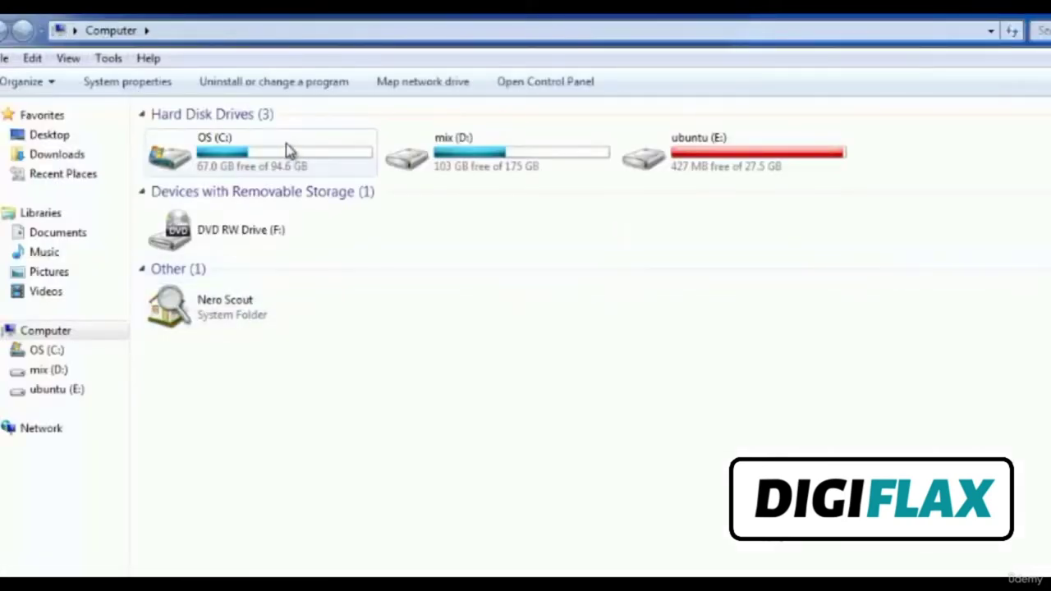
double_click(288, 154)
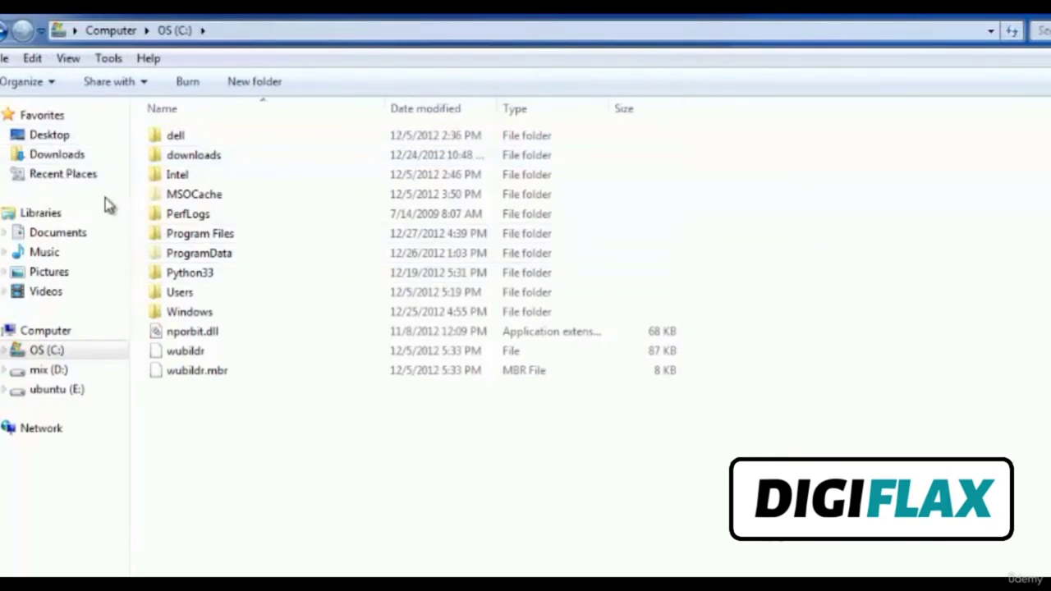
click(72, 160)
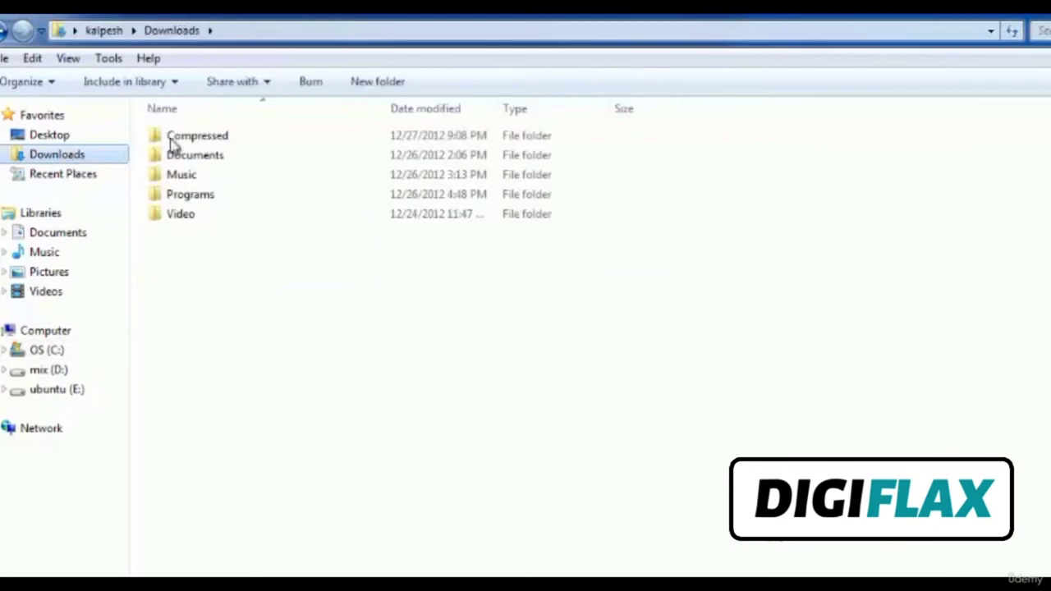
double_click(202, 137)
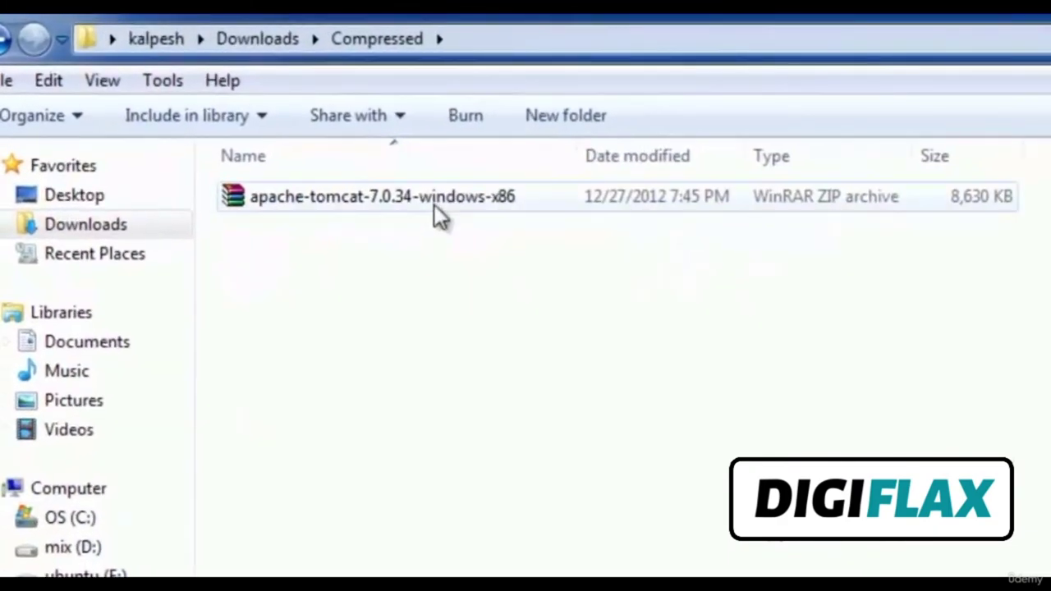
click(406, 193)
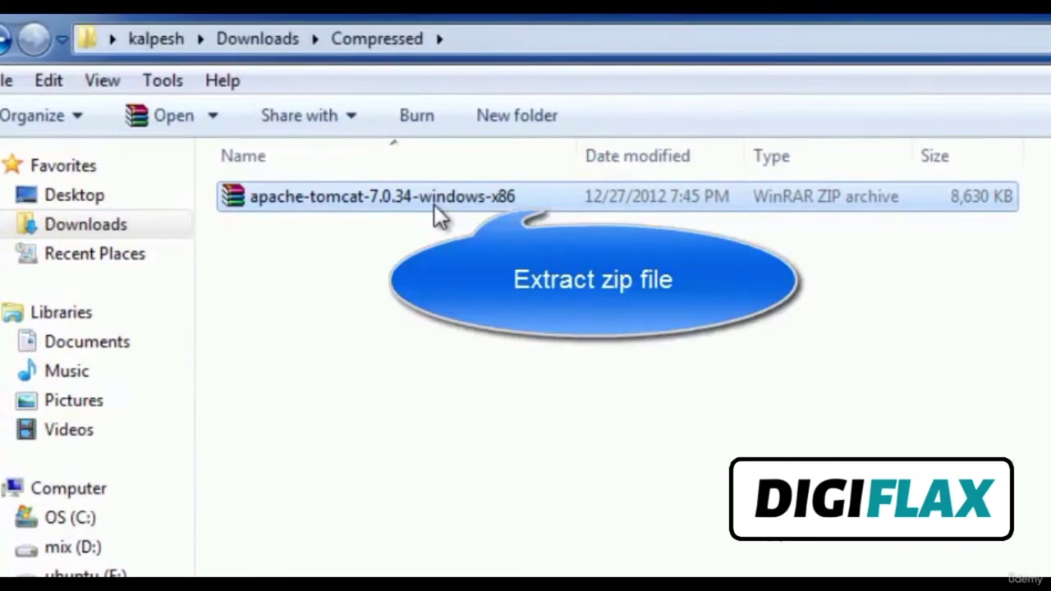
right_click(435, 204)
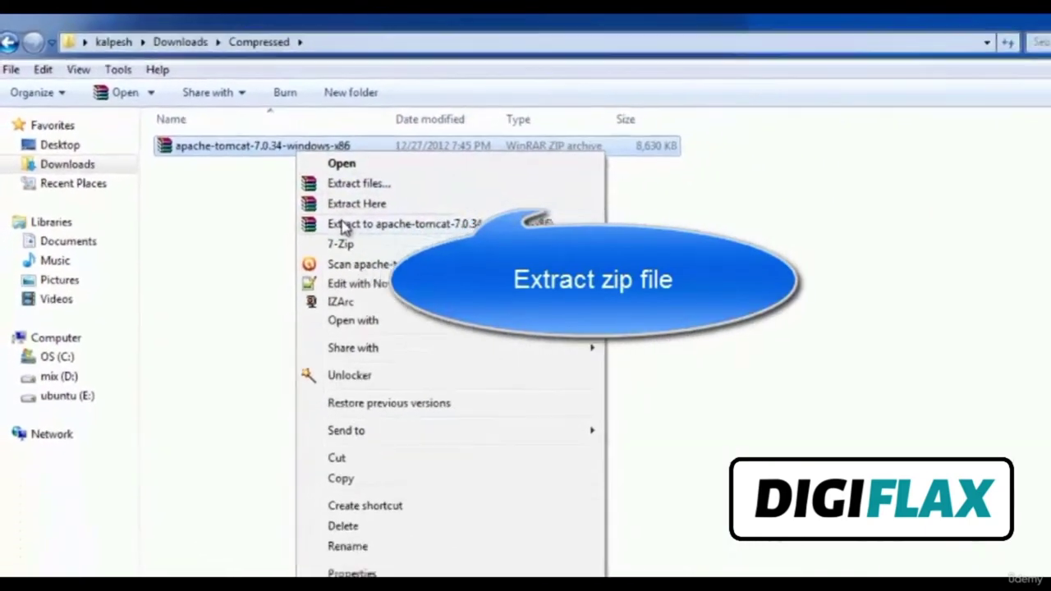
click(293, 182)
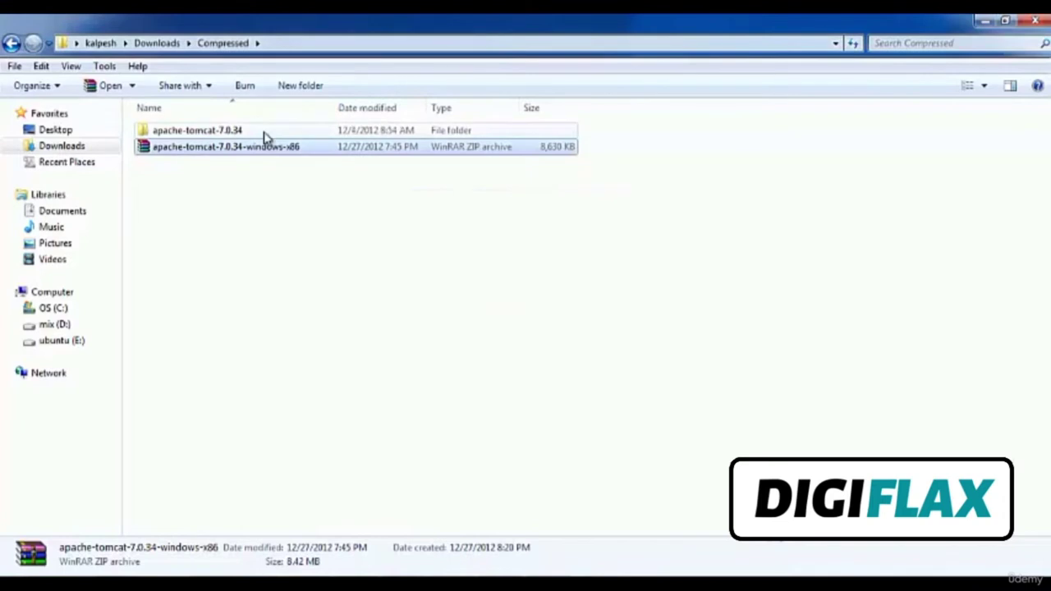
Copy the extracted apache-tomcat-7.0.34 folder to the root of the C: drive and open the copy
click(264, 136)
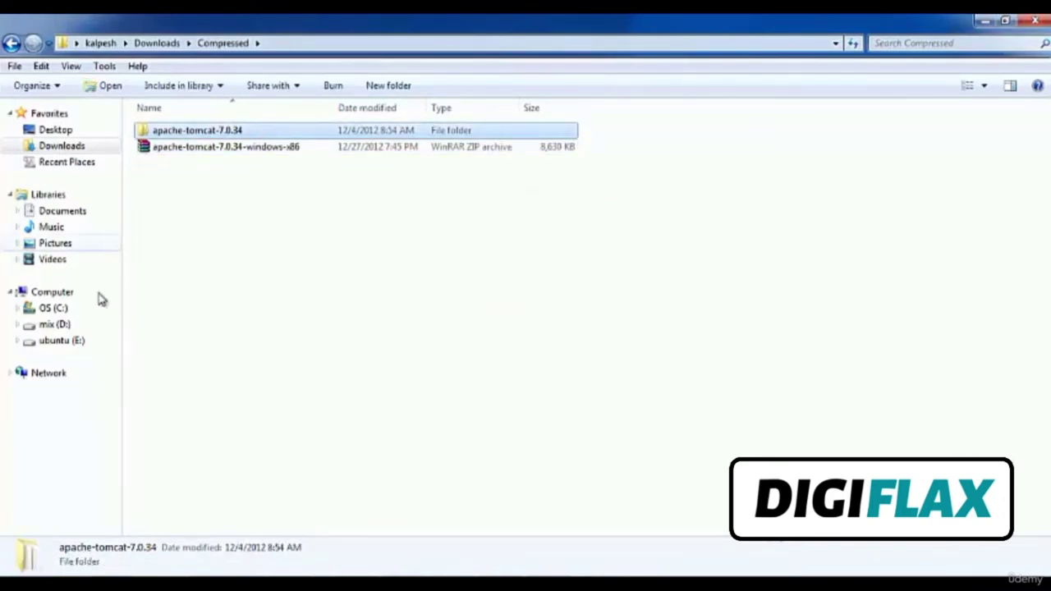
click(53, 308)
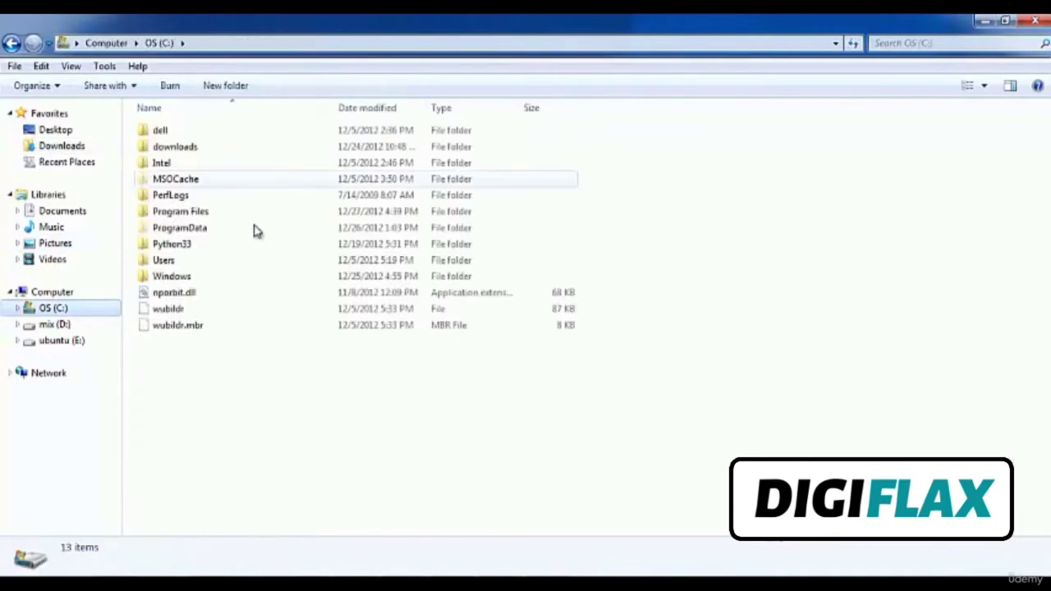
right_click(241, 419)
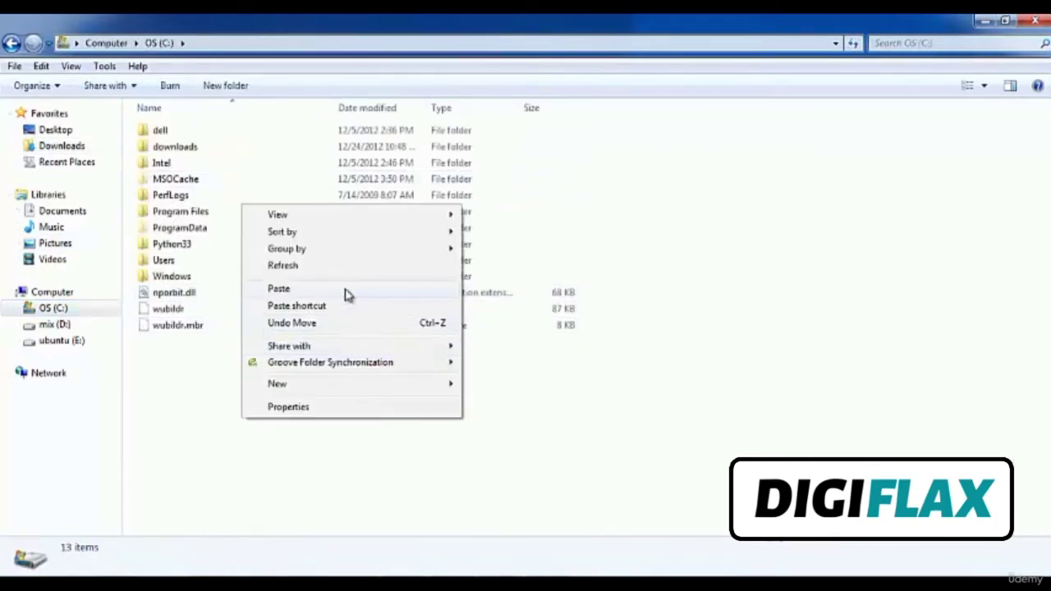
click(278, 289)
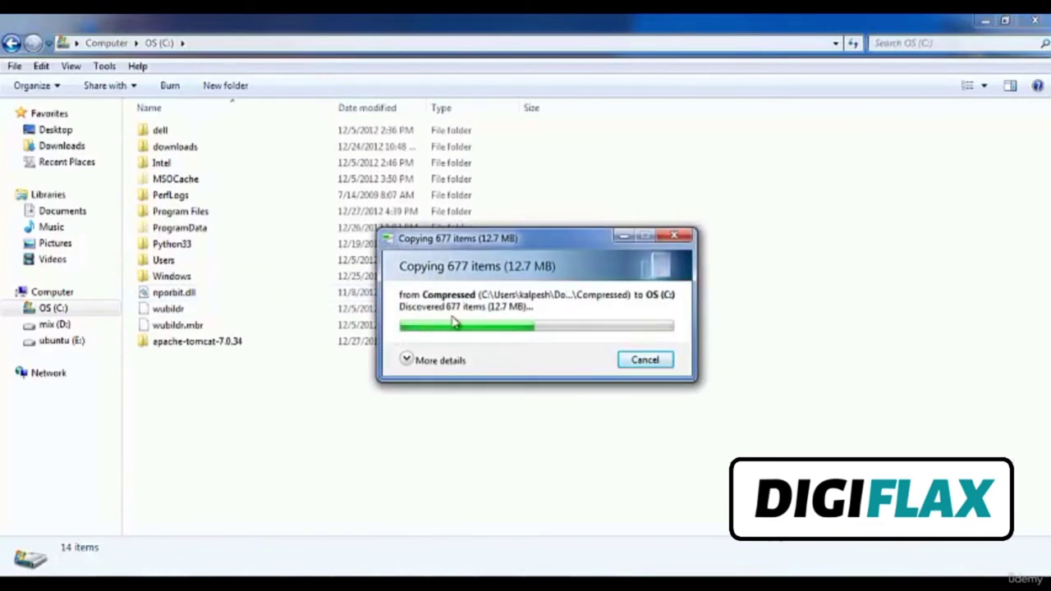
click(293, 347)
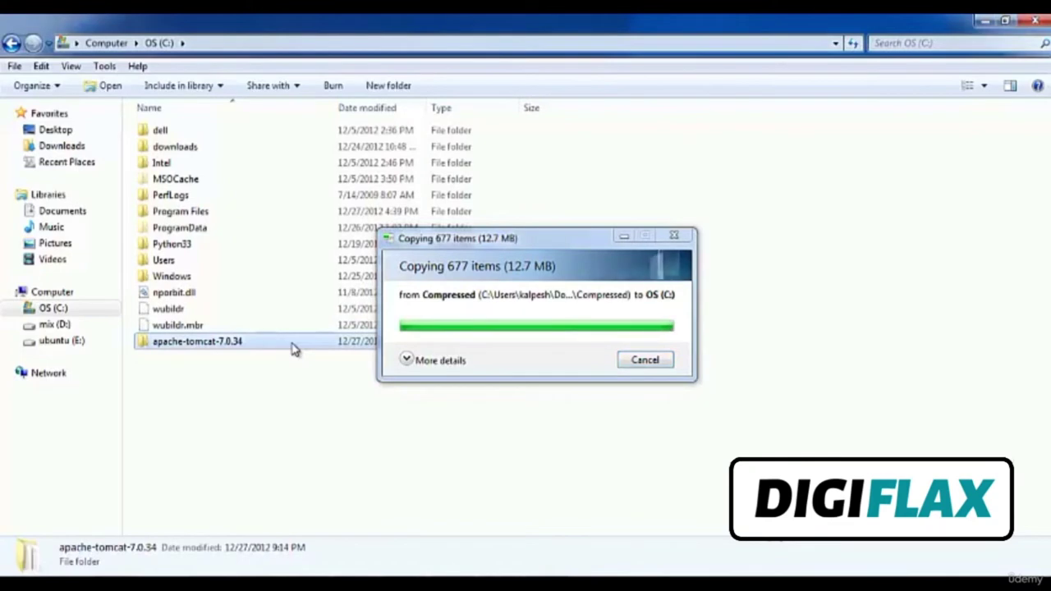
double_click(293, 348)
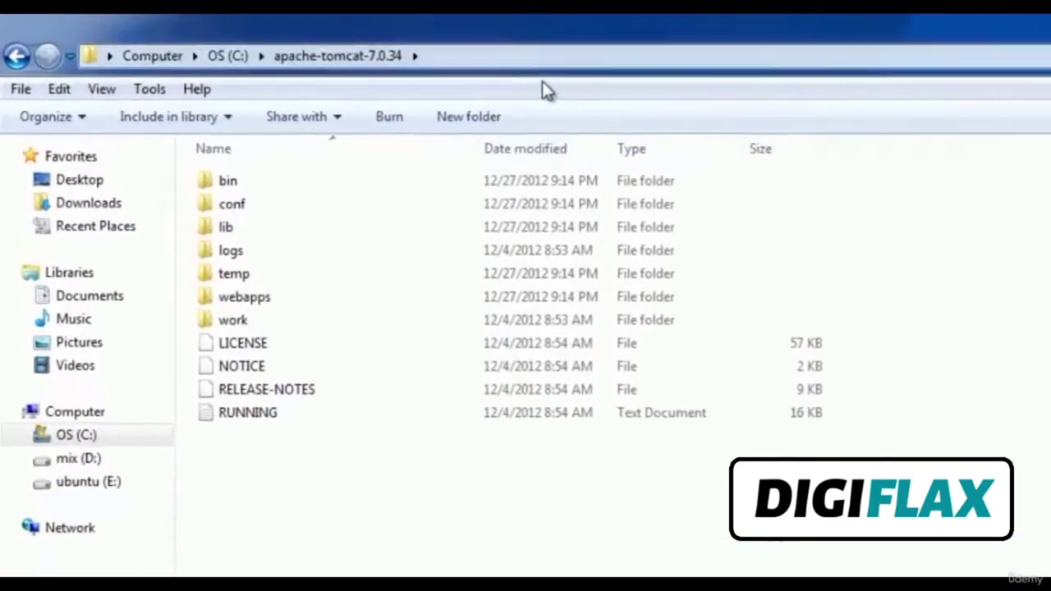
Copy the path C:\apache-tomcat-7.0.34 into the CATALINA_HOME variable value and accept the changes in Environment Variables and System Properties
click(464, 60)
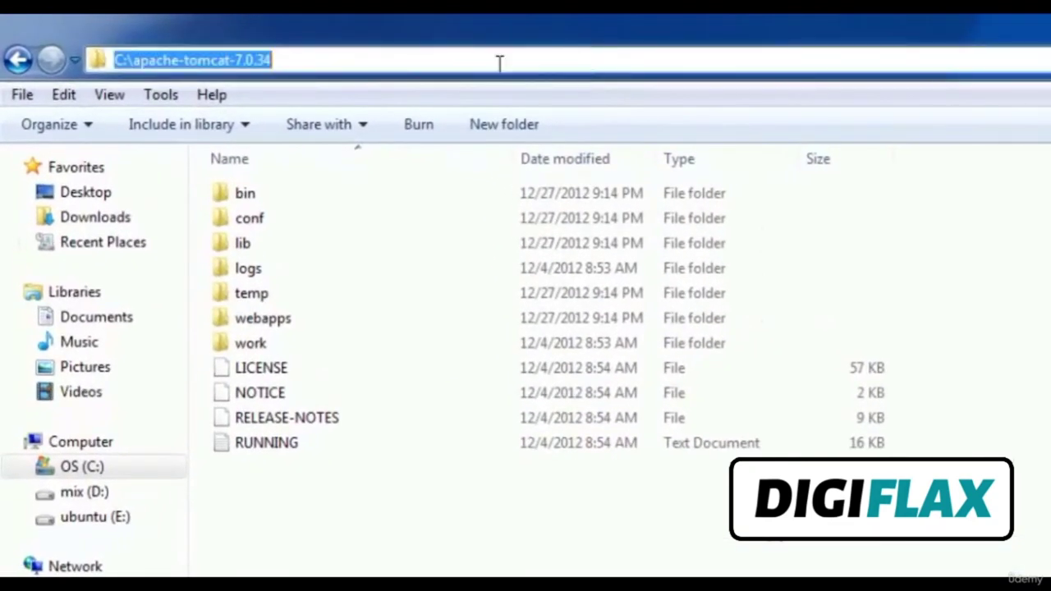
right_click(212, 62)
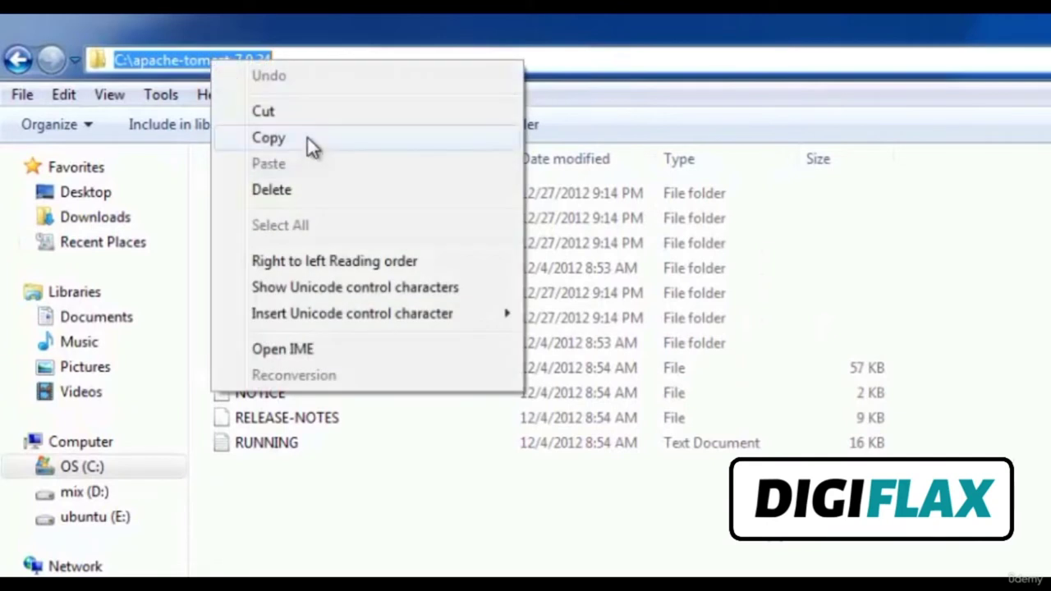
click(307, 137)
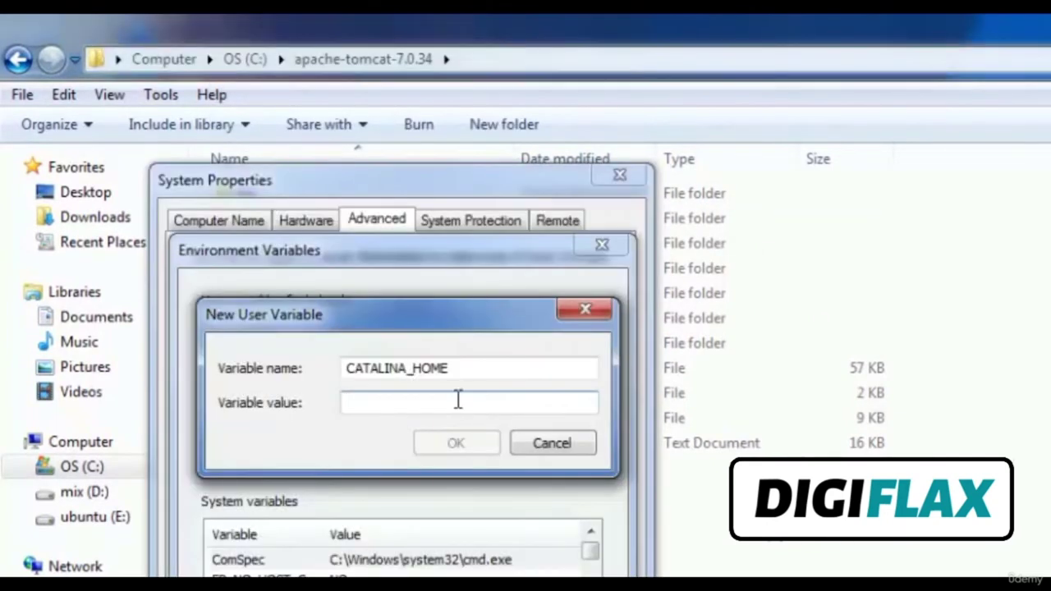
right_click(454, 402)
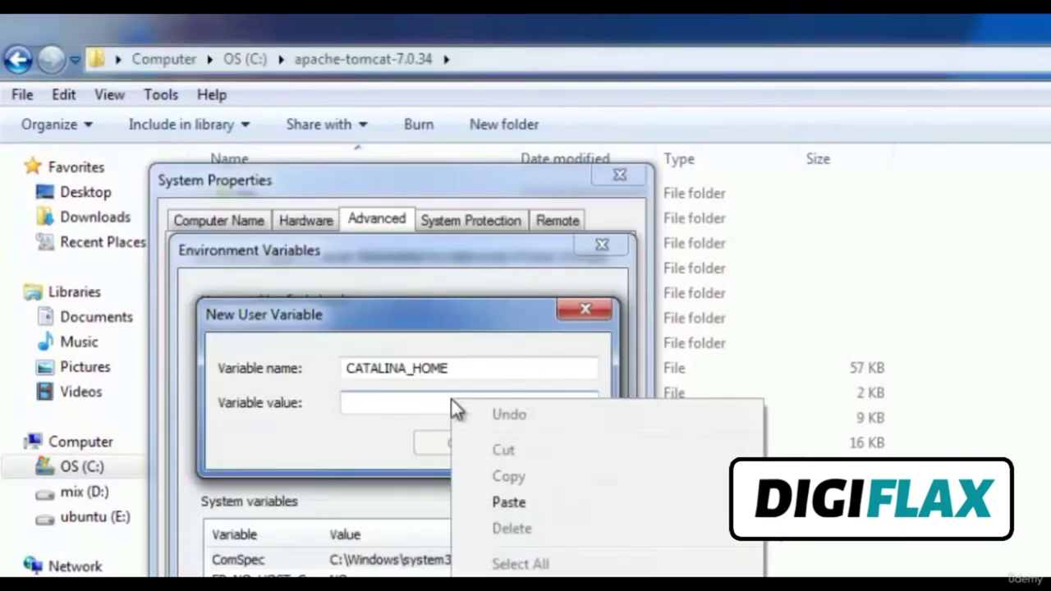
click(509, 503)
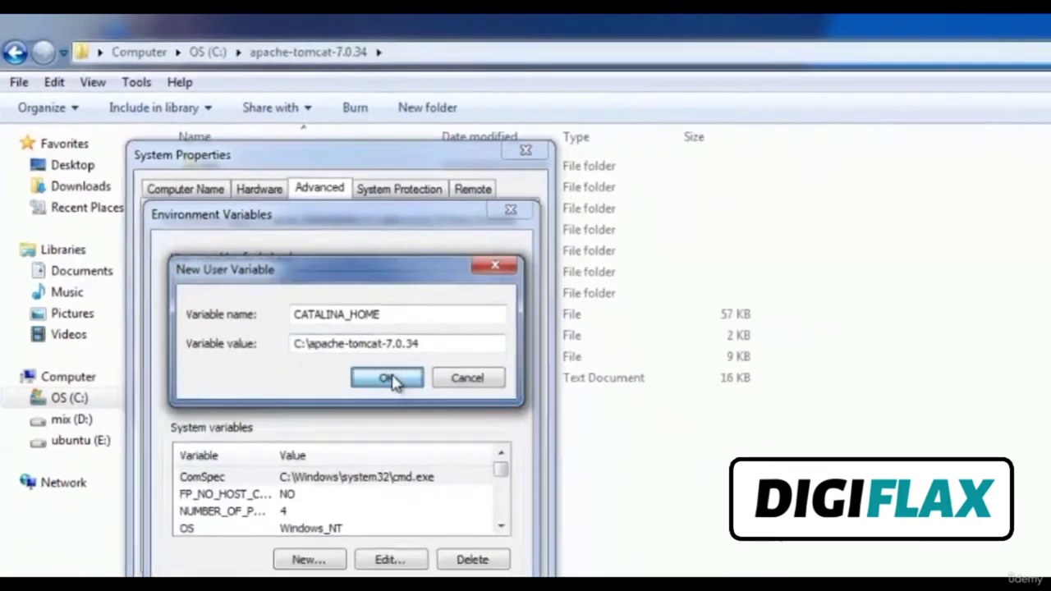
click(462, 439)
click(308, 471)
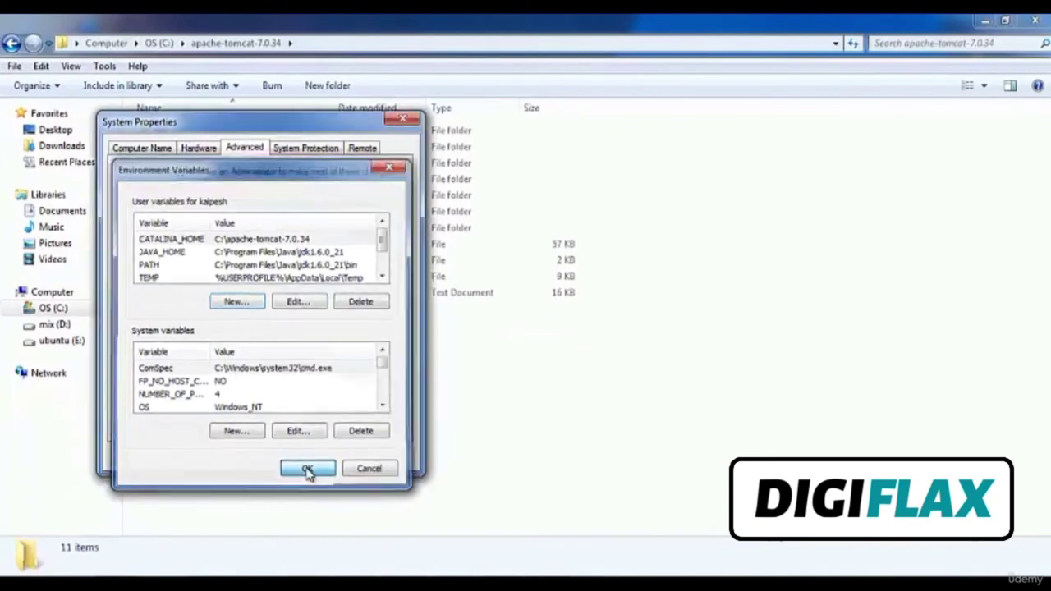
click(278, 458)
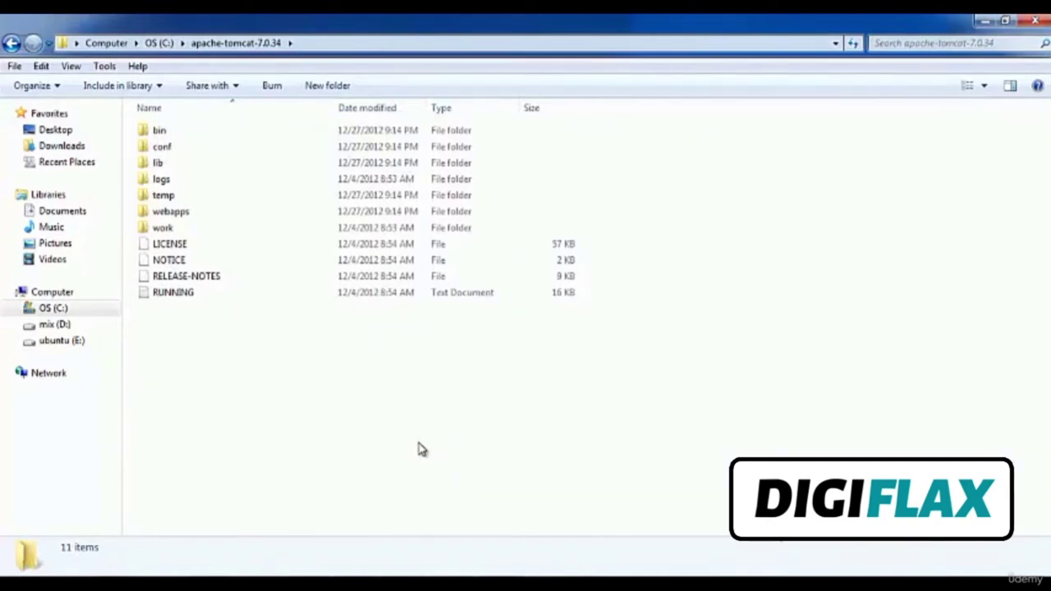
Open the bin folder inside C:\apache-tomcat-7.0.34 and run the startup Windows batch file to start the Tomcat server
click(72, 311)
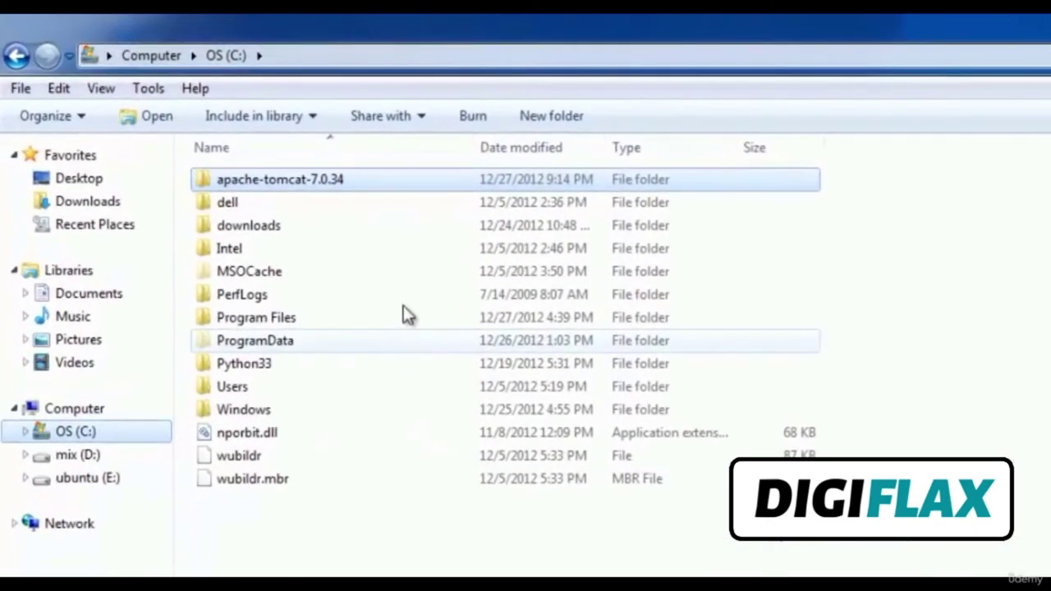
double_click(340, 189)
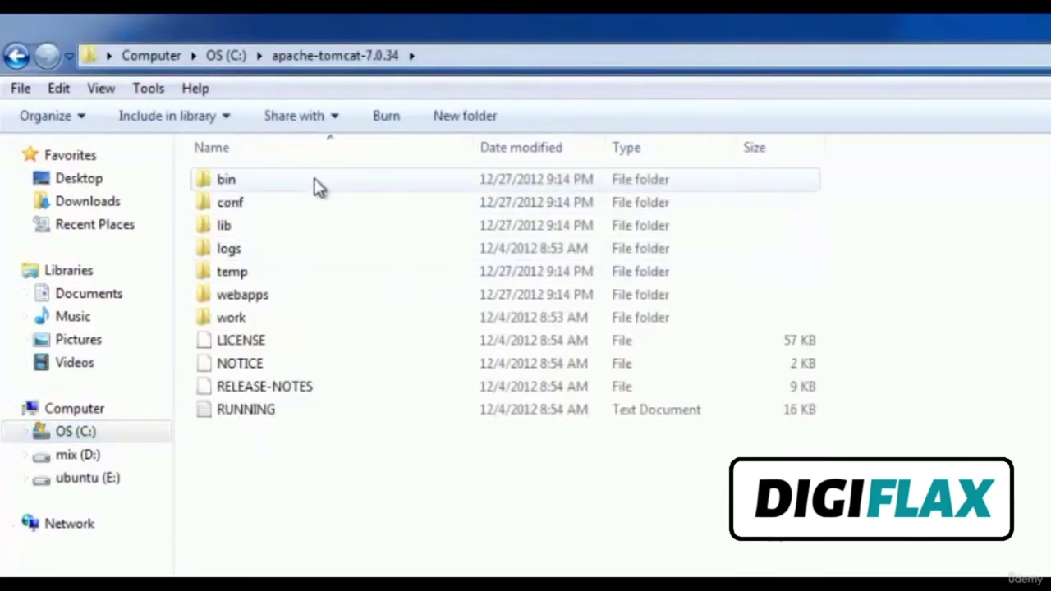
click(318, 188)
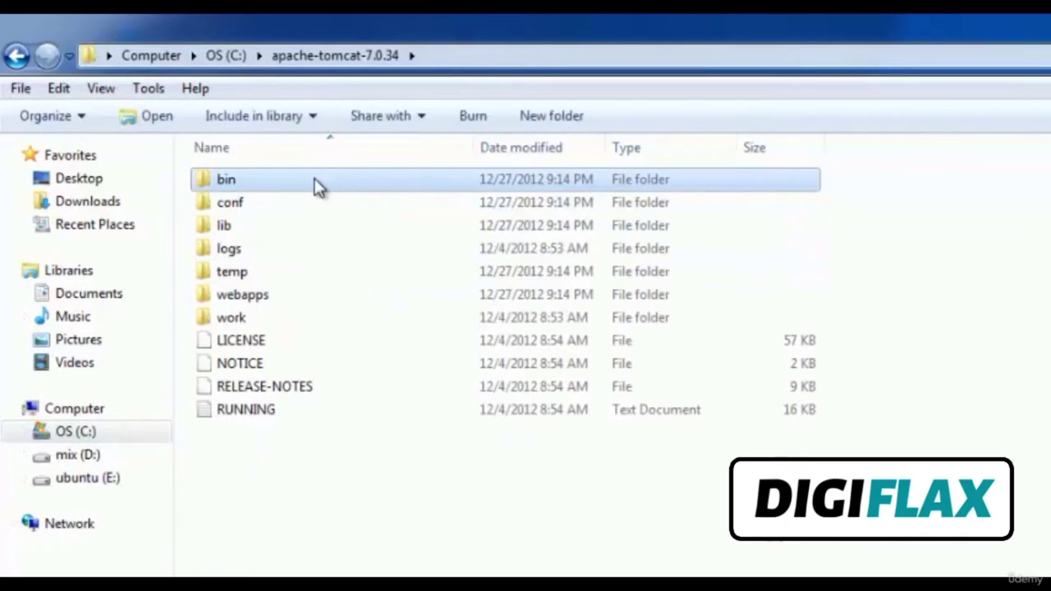
double_click(317, 183)
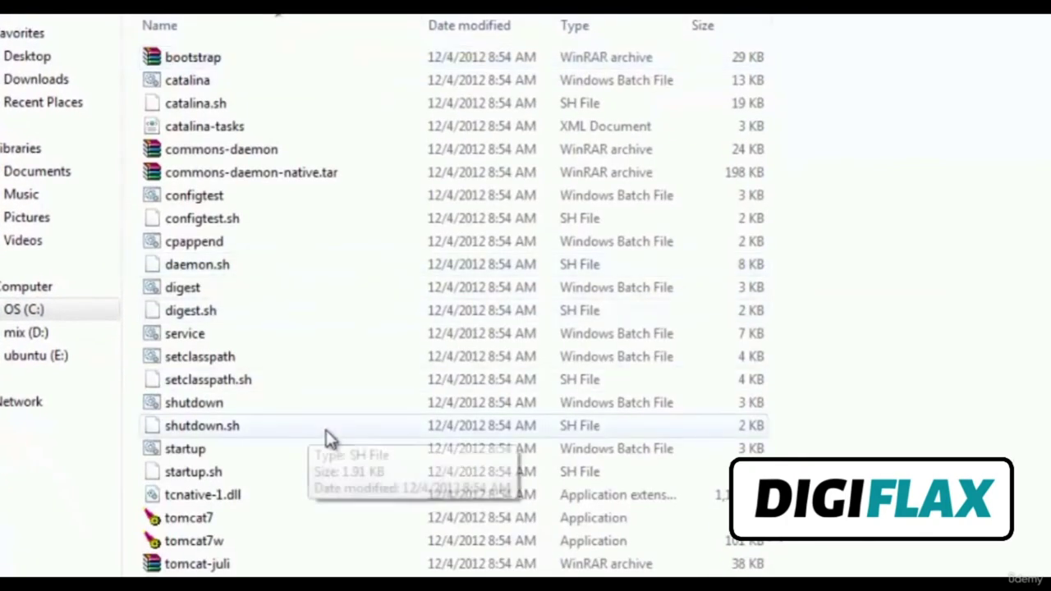
double_click(257, 457)
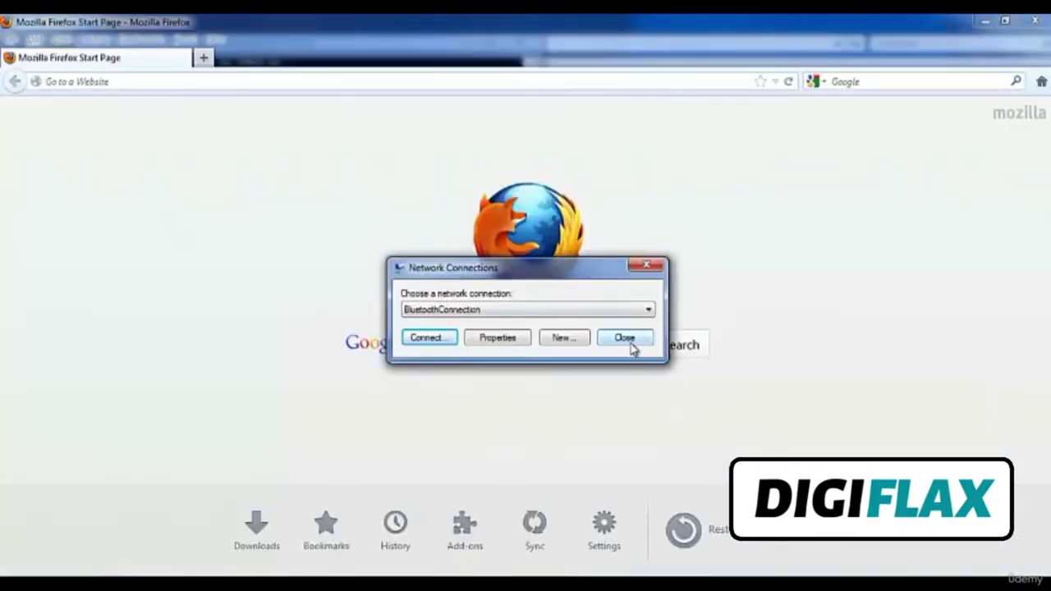
Switch to Firefox, dismiss the Network Connections dialog, and check the Tomcat page at localhost:8080 before closing the browser
click(626, 338)
click(190, 81)
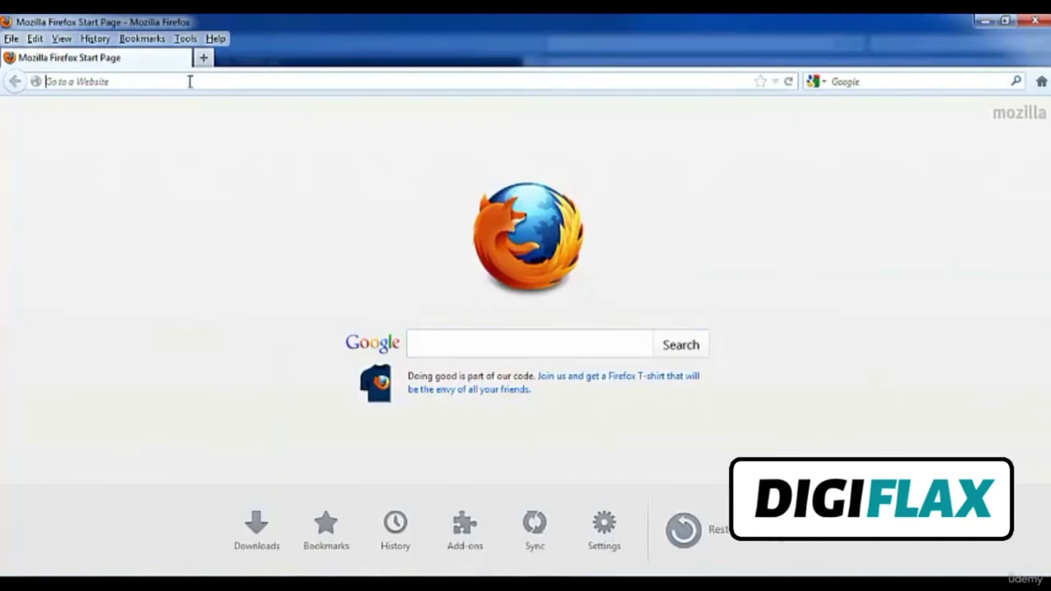
text(htt)
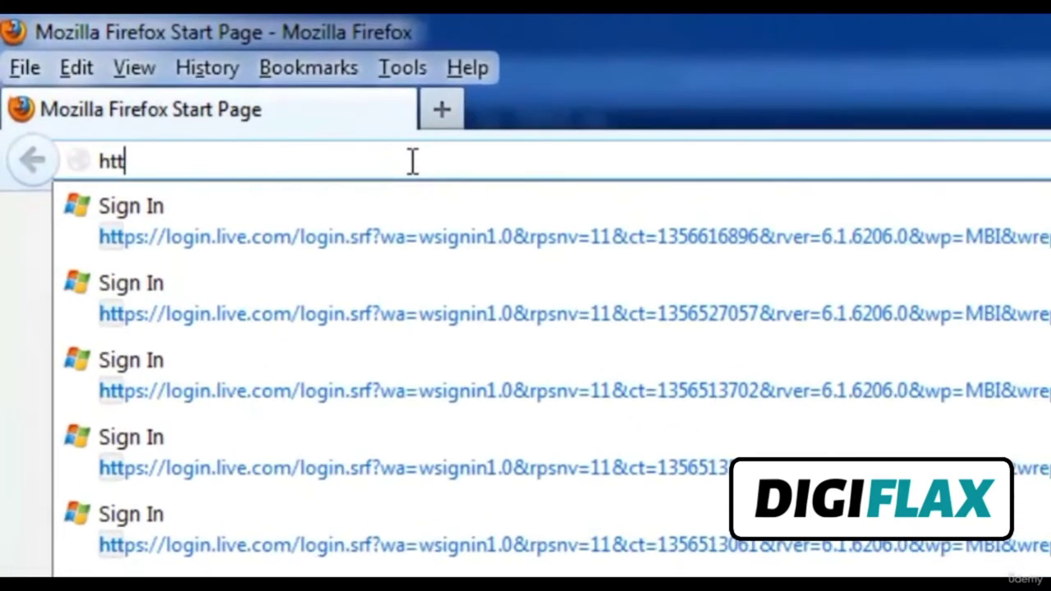
text(p:)
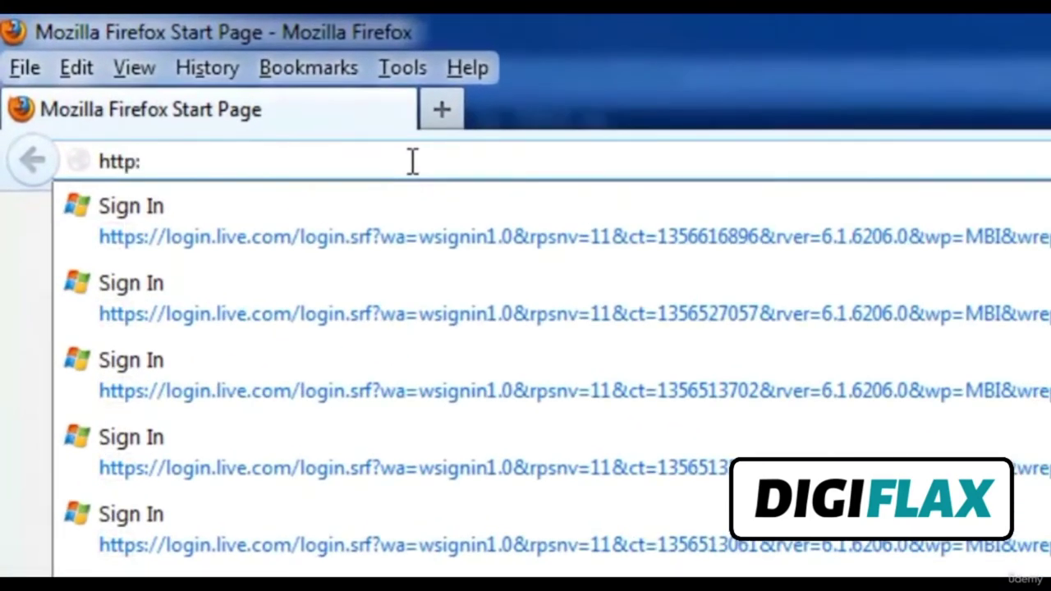
text(/loca)
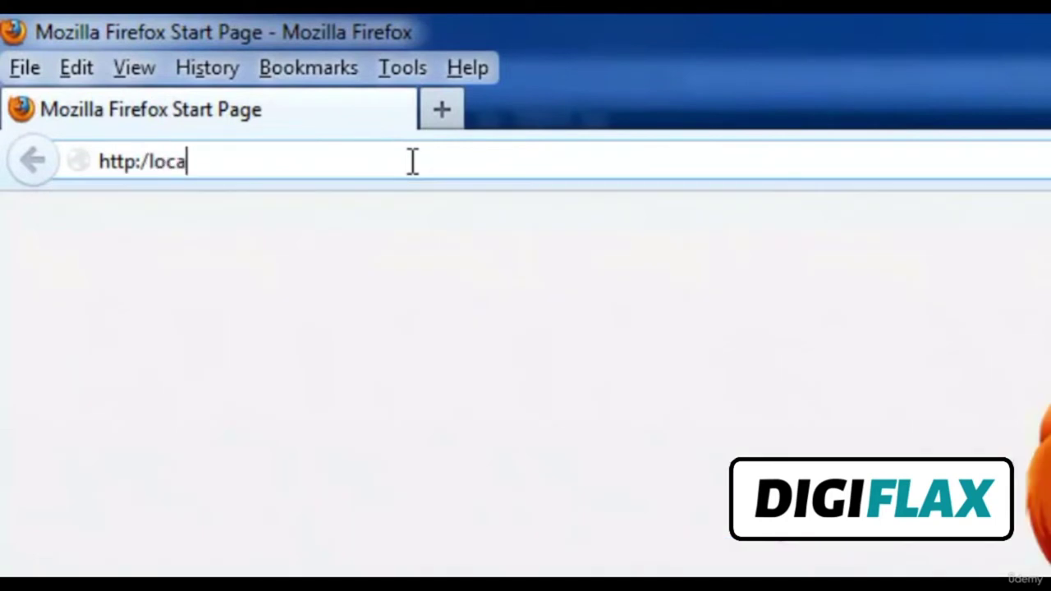
text(lhost)
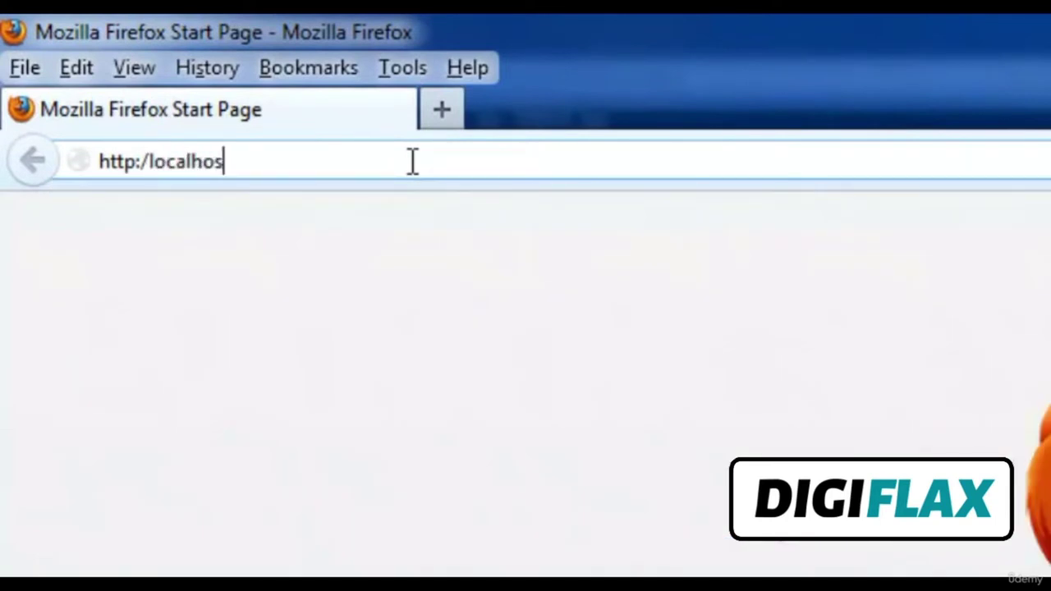
text(:8080)
key(Return)
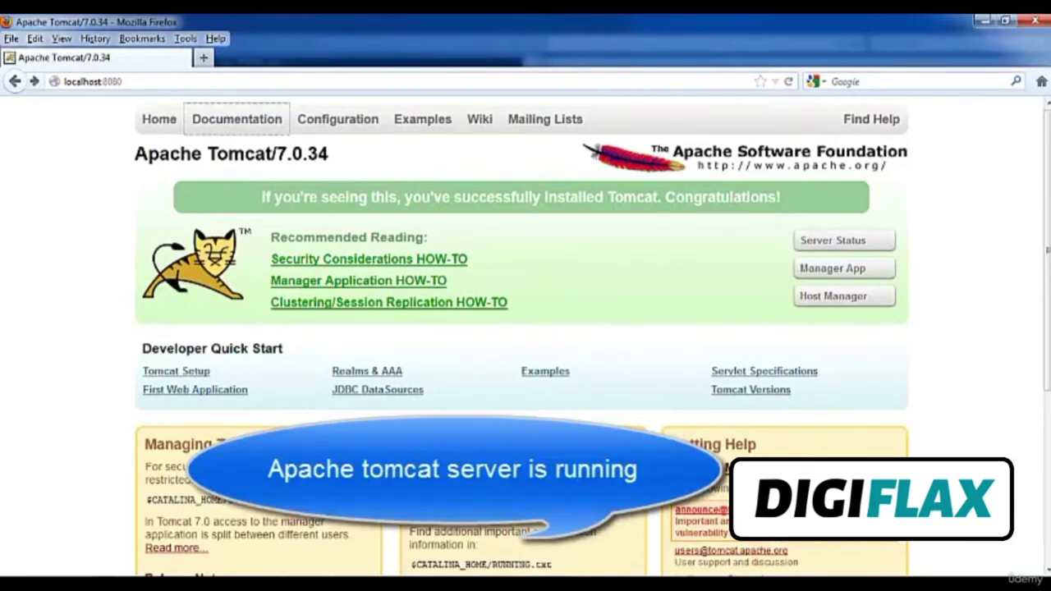
click(1035, 22)
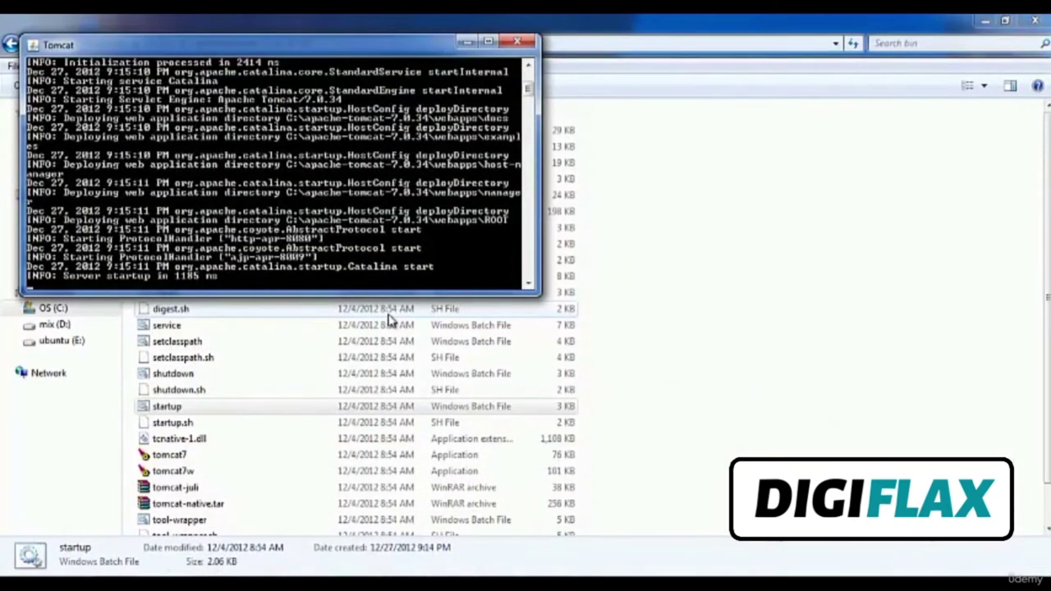
Place the bin folder and Tomcat console windows side by side and run the shutdown Windows batch file to stop the server
click(661, 290)
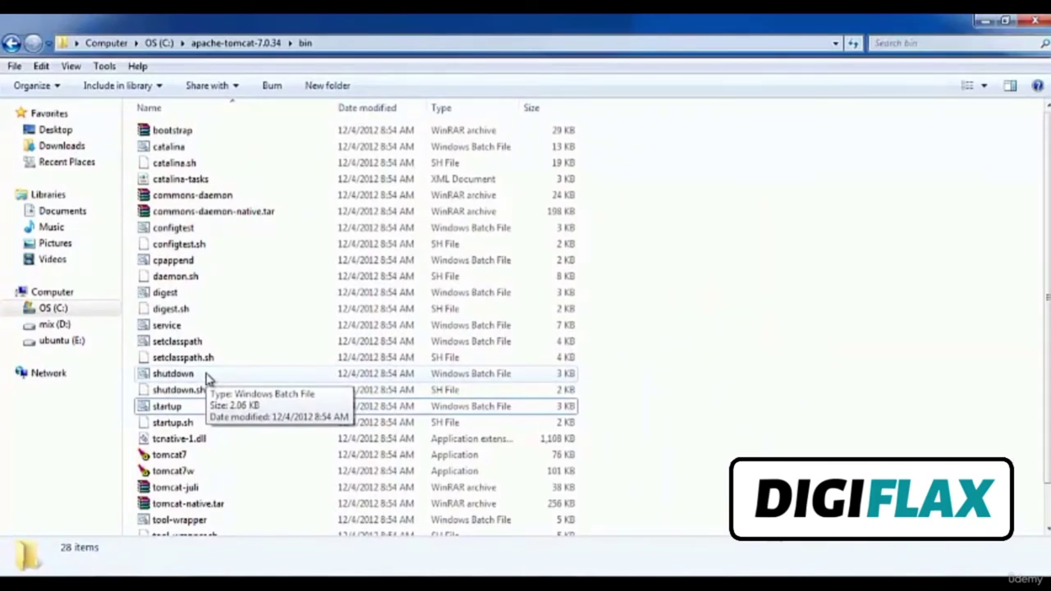
click(207, 376)
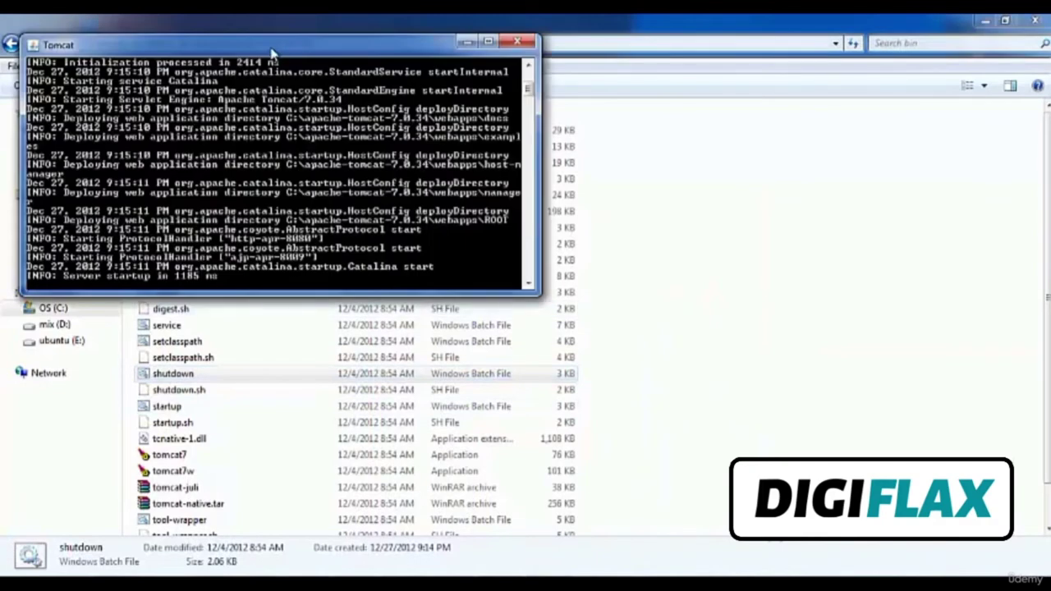
drag(273, 53, 606, 123)
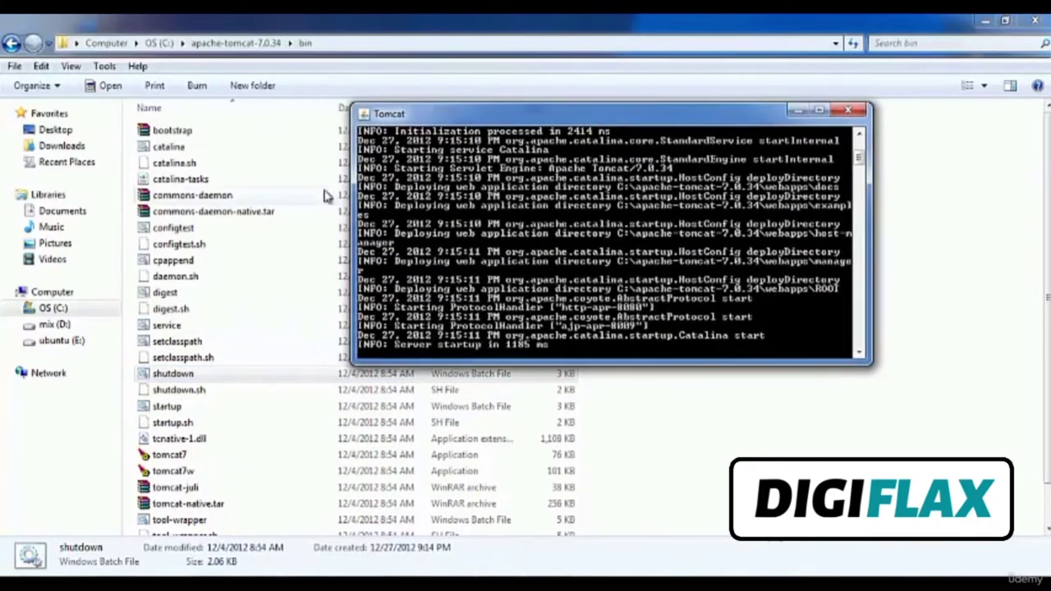
drag(530, 31, 2, 204)
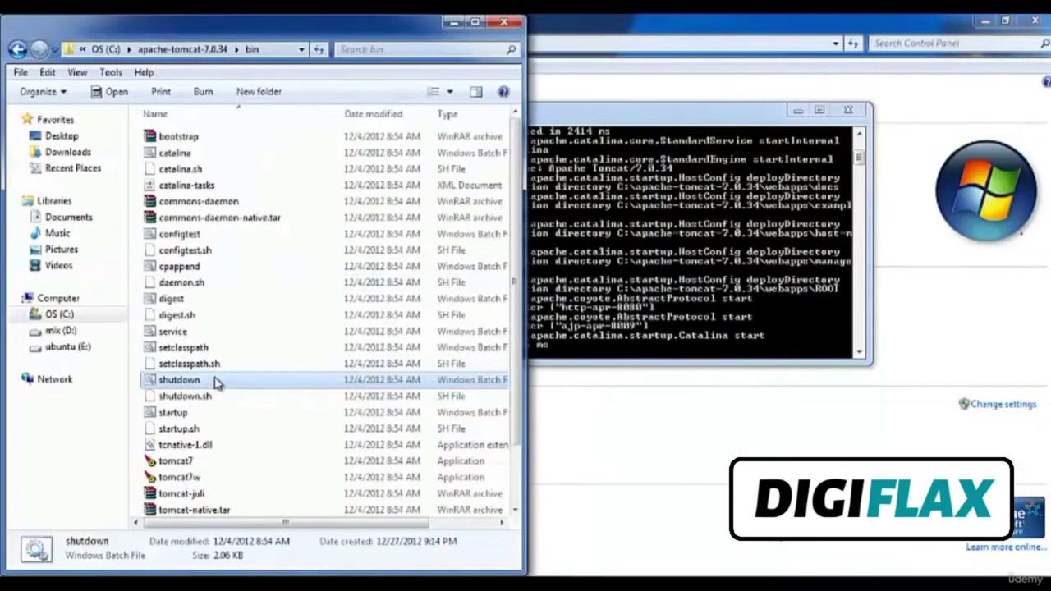
drag(648, 109, 831, 98)
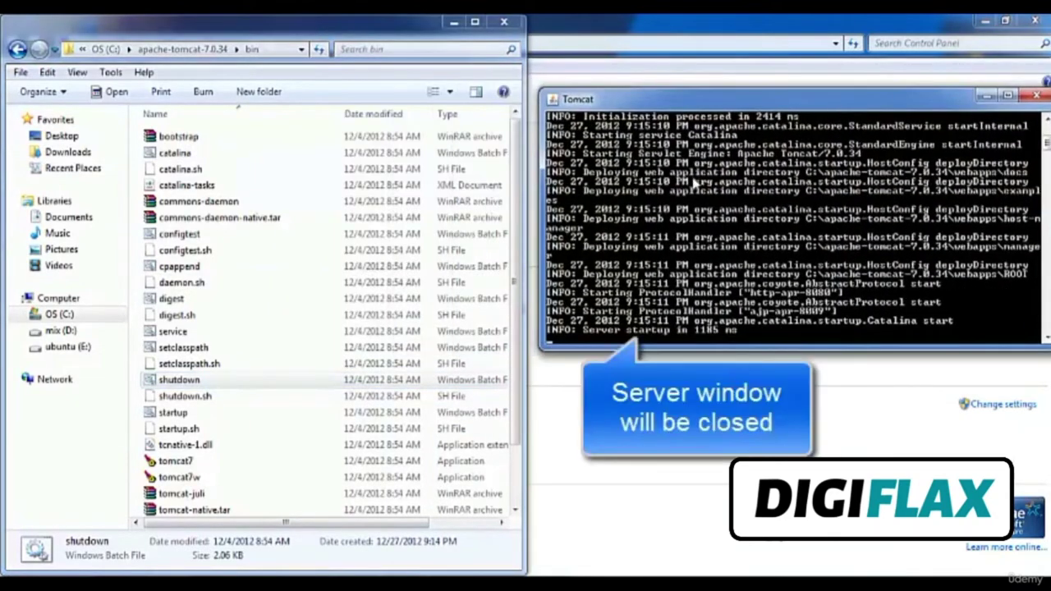
double_click(264, 380)
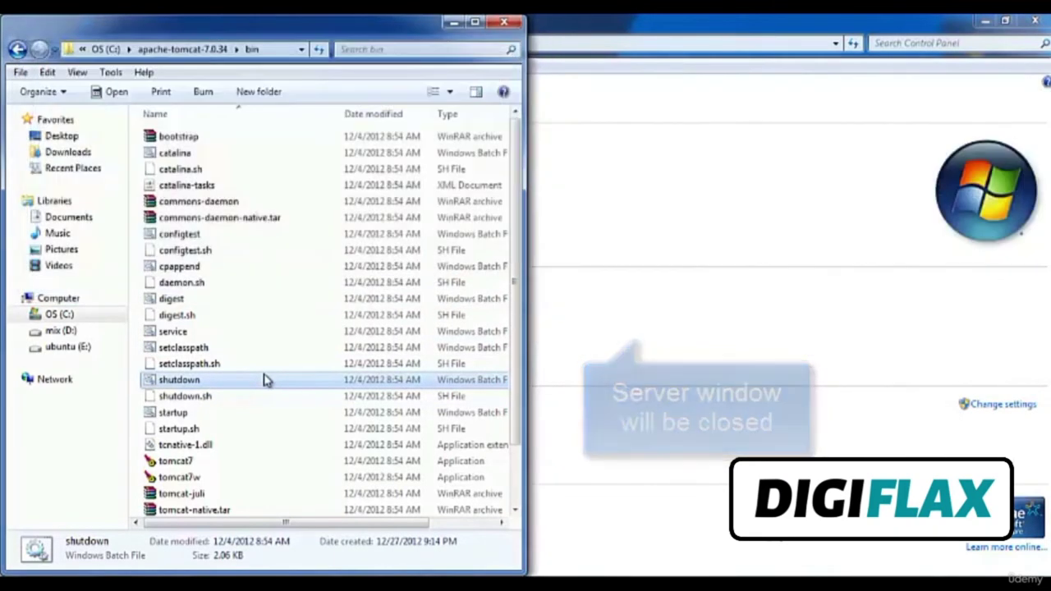
click(479, 22)
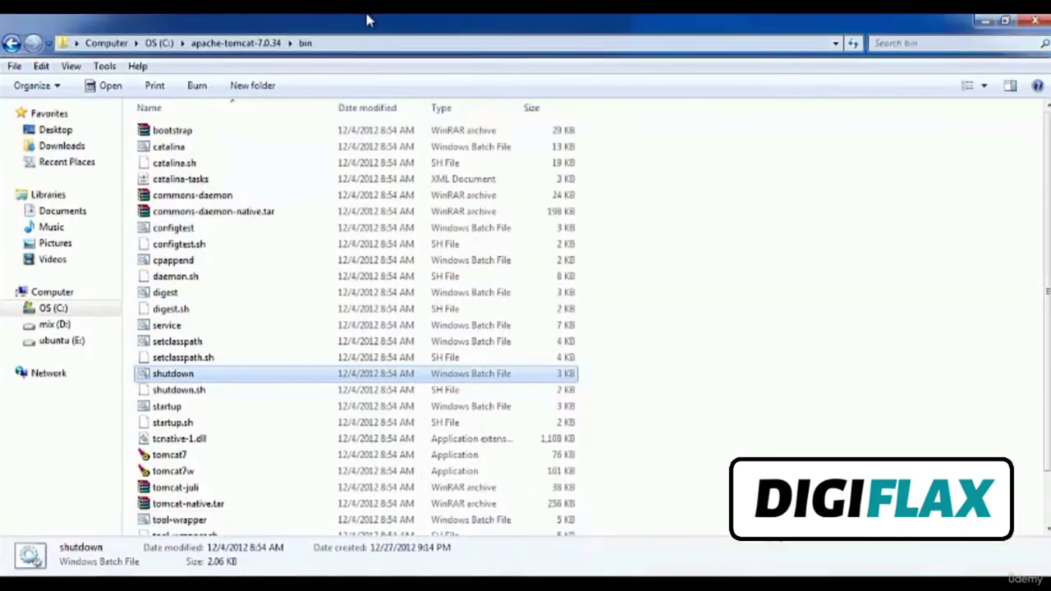
Go from the bin folder to webapps\examples inside apache-tomcat-7.0.34, the location for JSP files
key(BackSpace)
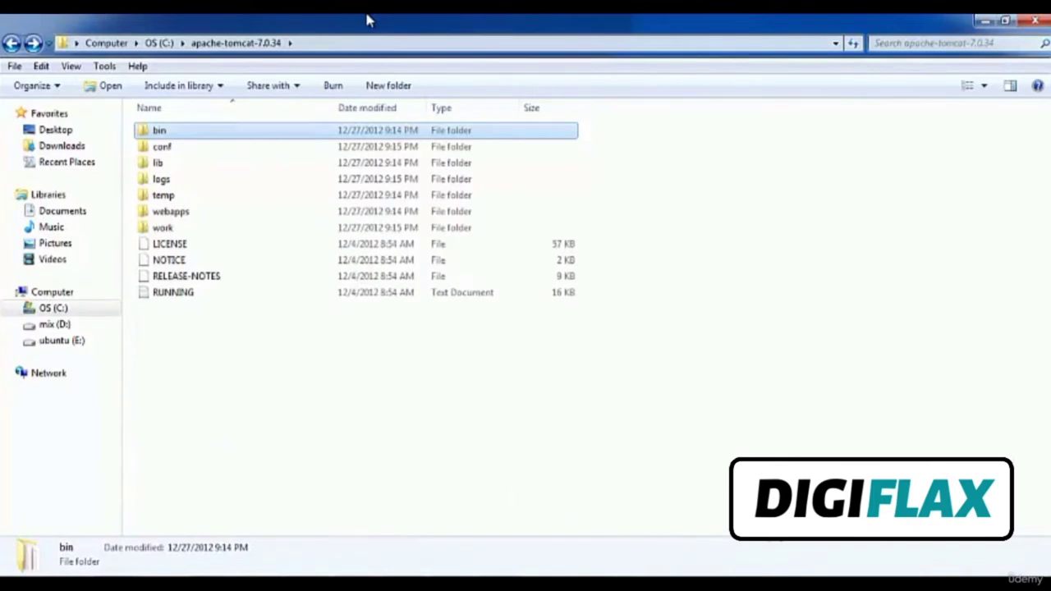
key(Down)
key(Down)
key(Down)
key(Down)
key(Down)
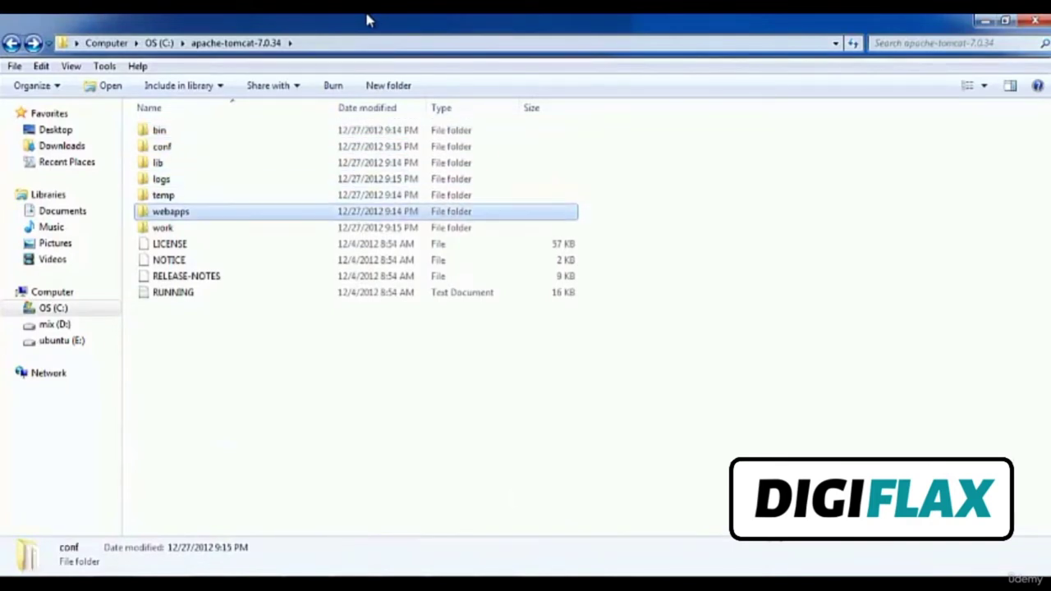
key(Return)
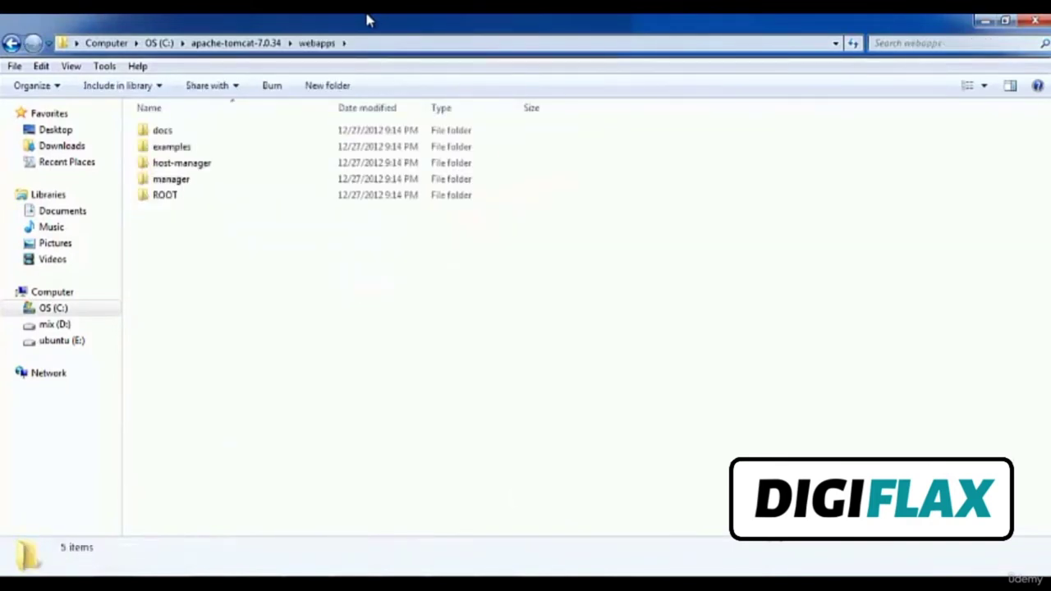
key(Down)
key(Return)
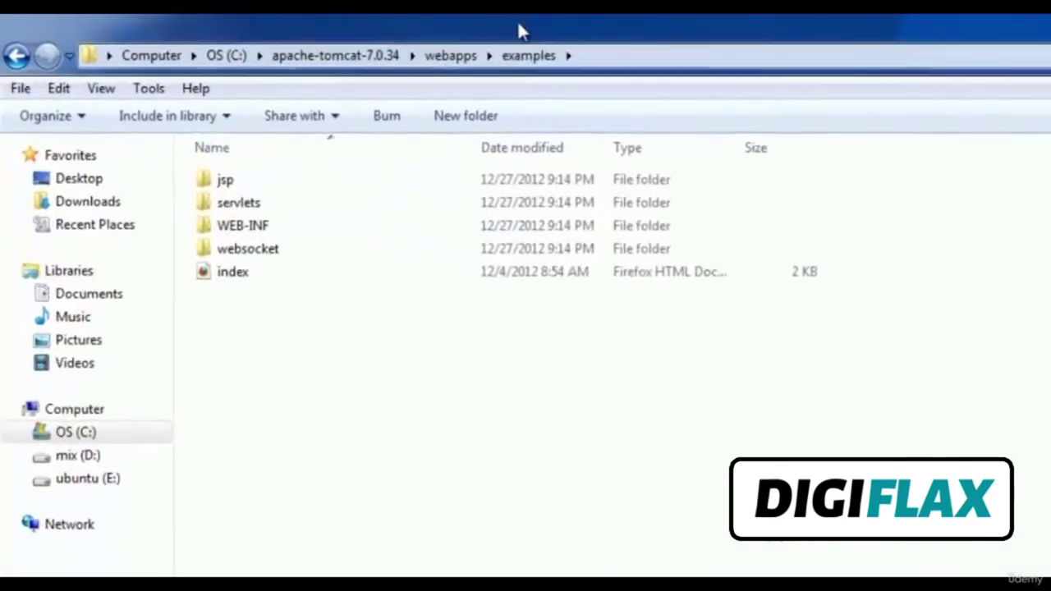
right_click(579, 526)
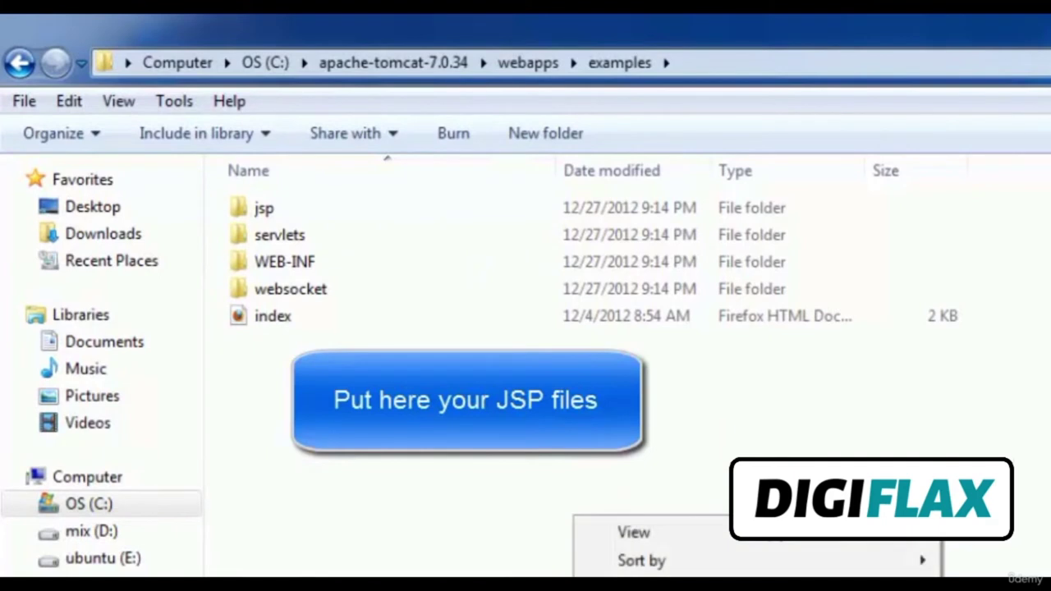
key(Escape)
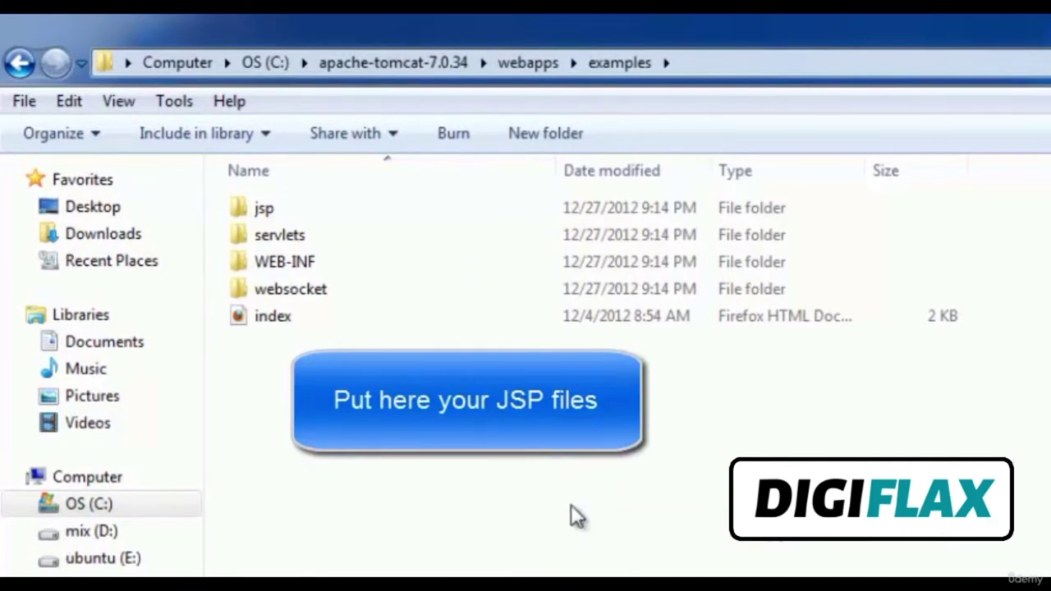